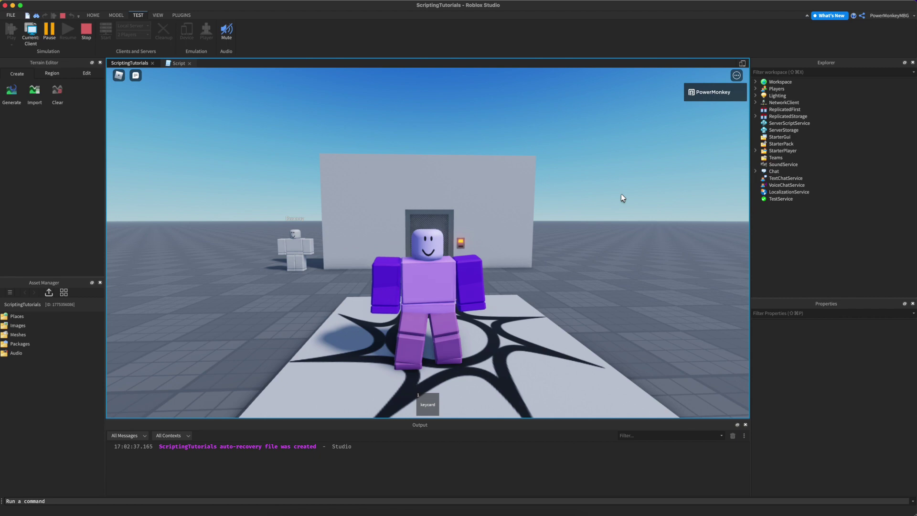
Playtest the door from outside by walking the character to the reader, equipping the keycard and sliding it.
right_click_drag(621, 195, 621, 194)
key("d")
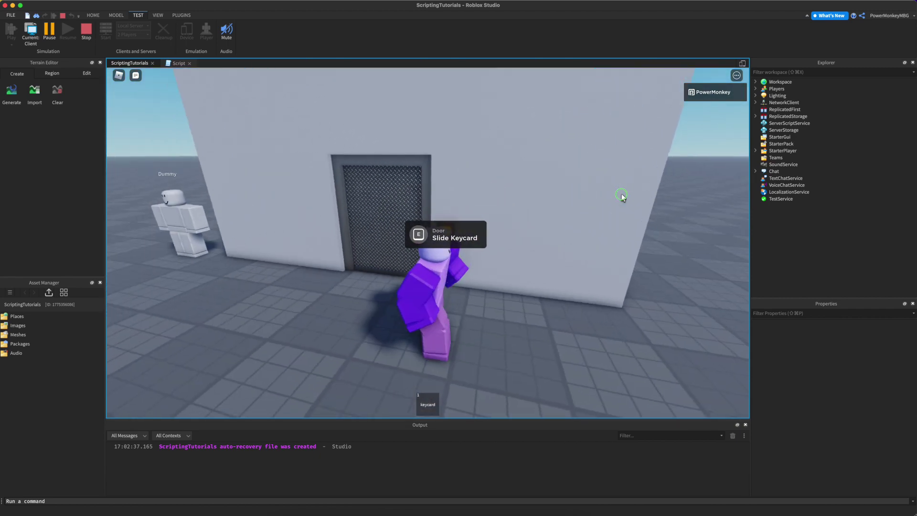
key("s")
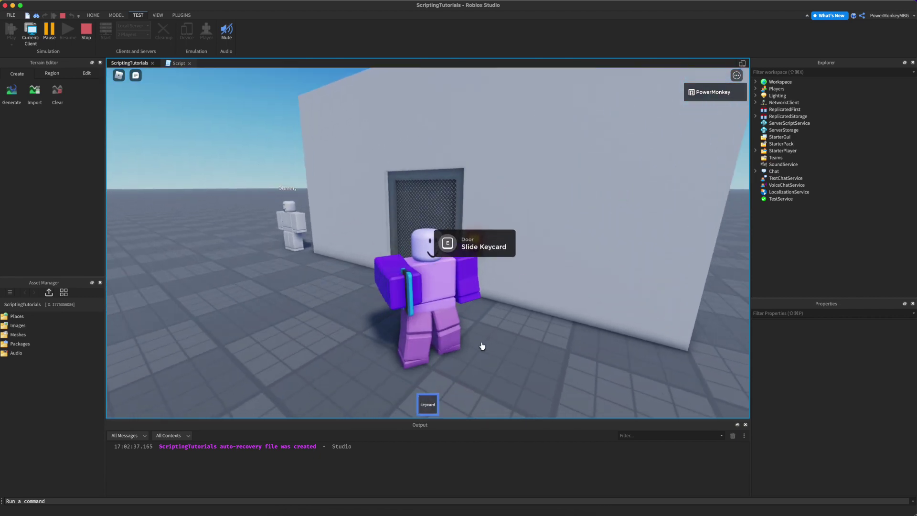
key("d")
right_click_drag(429, 294, 430, 294)
key("w")
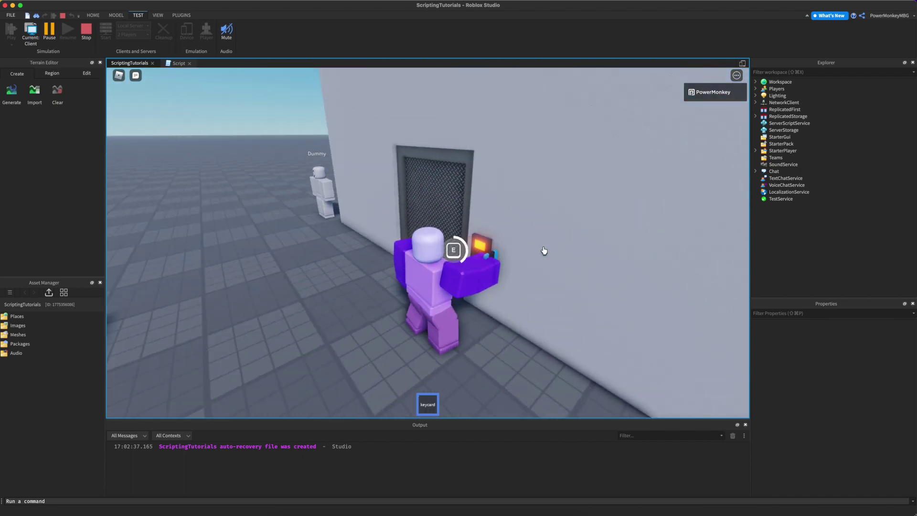
Walk the character through the doorway to the inside reader and put the keycard away.
right_click_drag(547, 248, 545, 244)
key("w")
key("s")
key("w")
key("s")
key("w")
key("1")
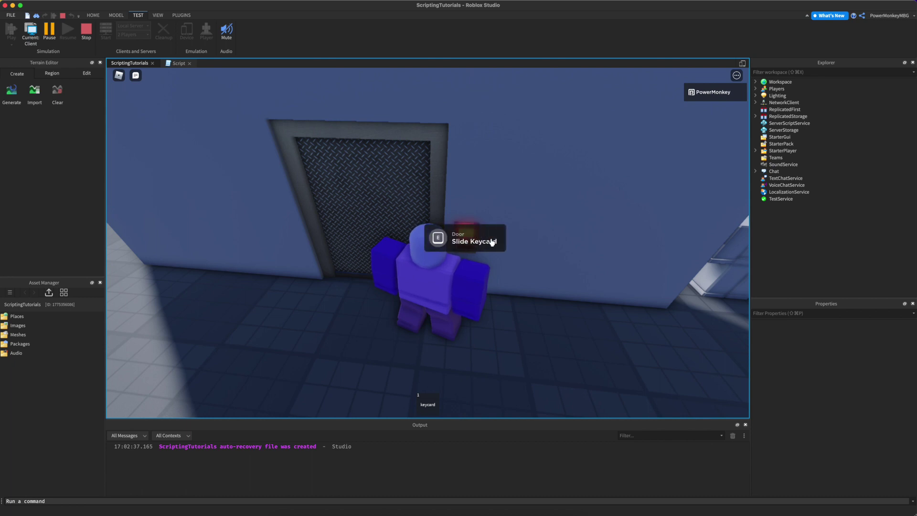
Equip the keycard at the inside reader, slide it and walk the character back outside.
key("s")
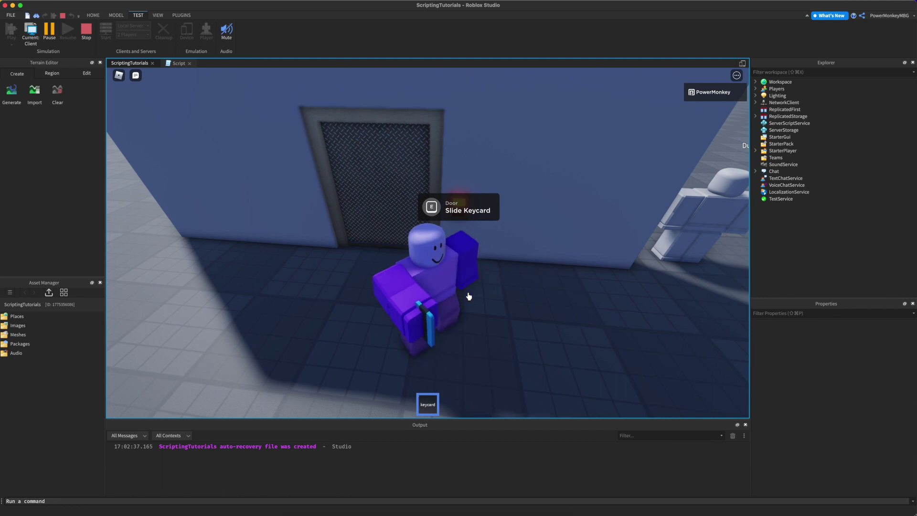
key("w")
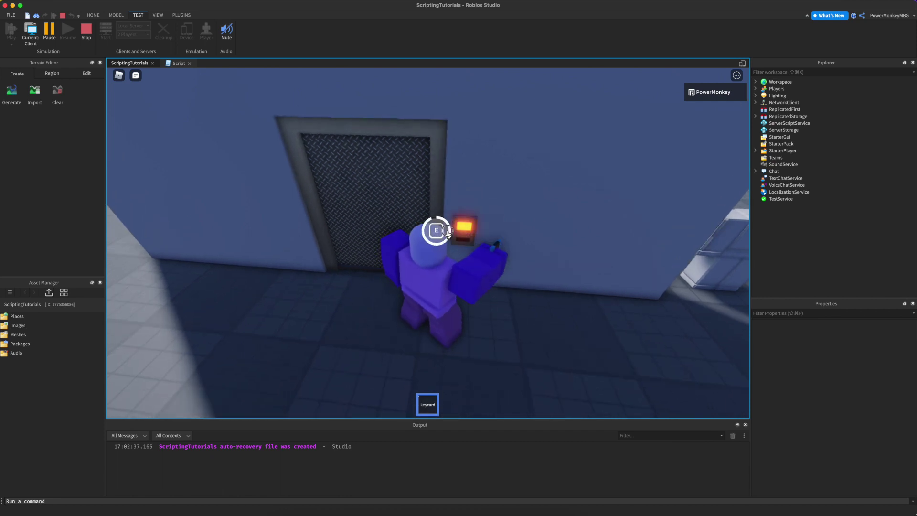
key("w")
right_click_drag(497, 220, 569, 210)
Put the keycard away and test the outside door reader without holding it.
key("a")
key("1")
key("s")
key("w")
key("s")
key("d")
key("a")
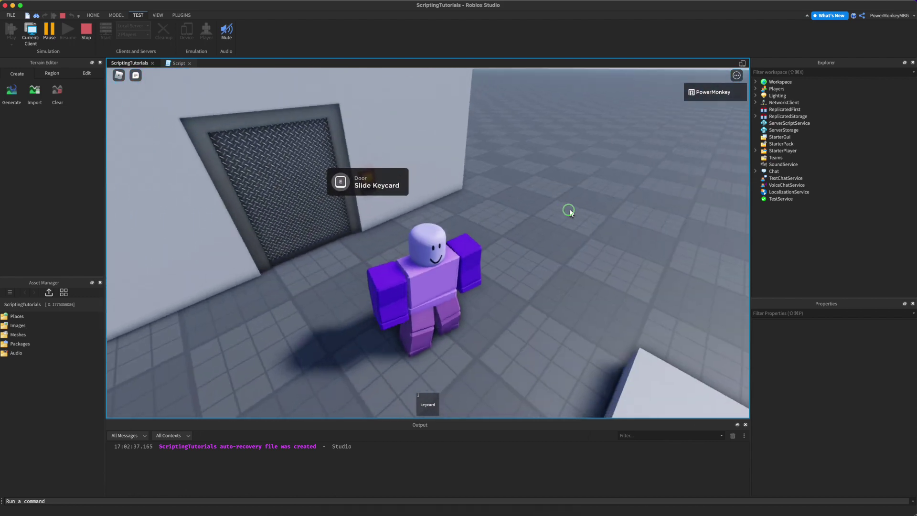
key("w")
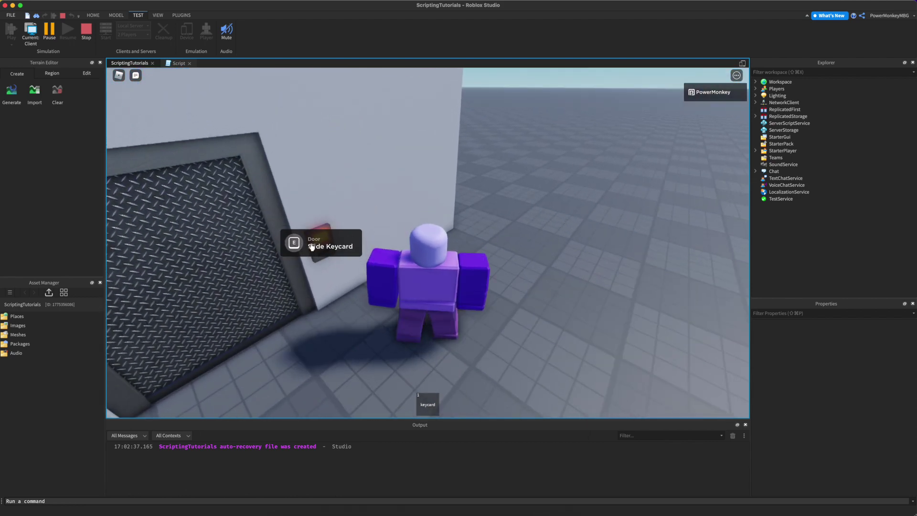
key("s")
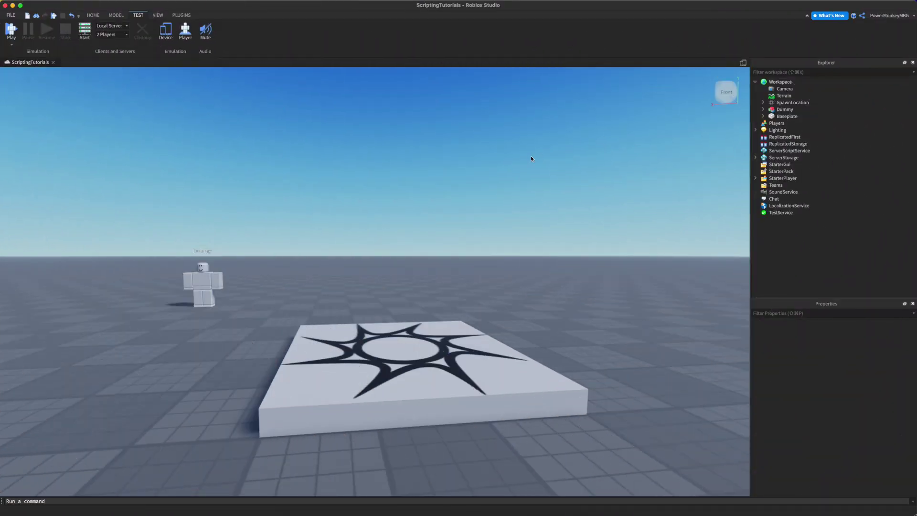
Insert a Tool into Workspace and add a Part inside it.
left_click(796, 83)
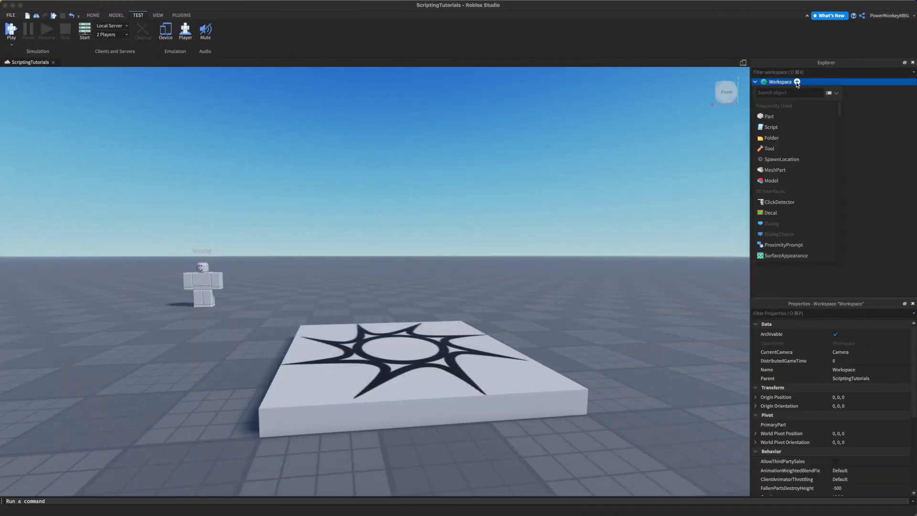
type("too")
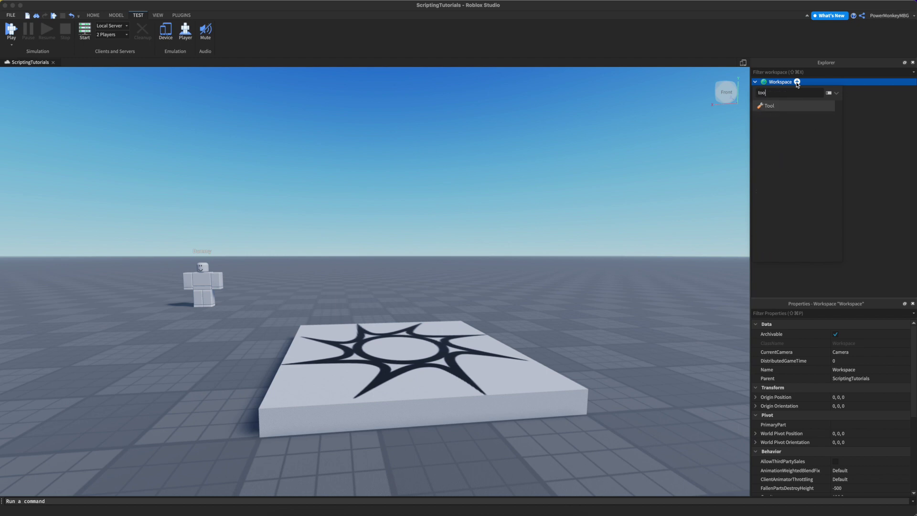
key("Return")
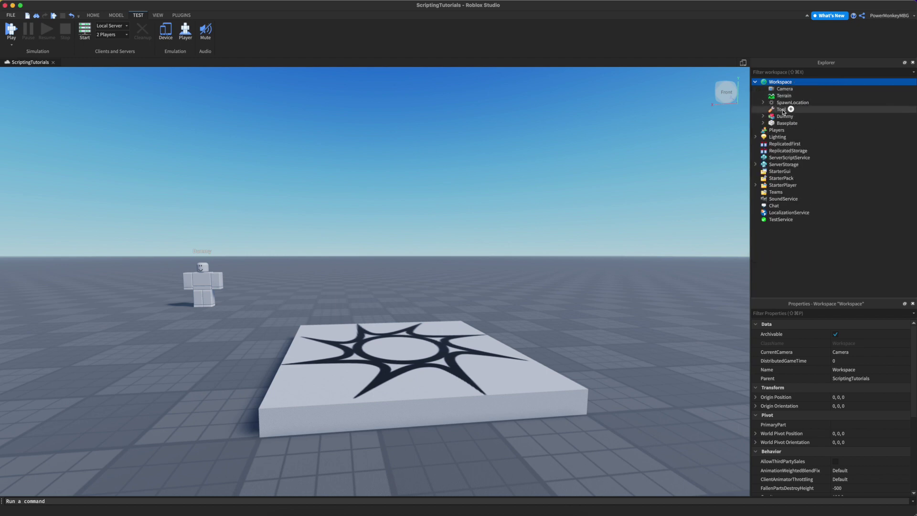
left_click(779, 110)
left_click(792, 109)
type("part")
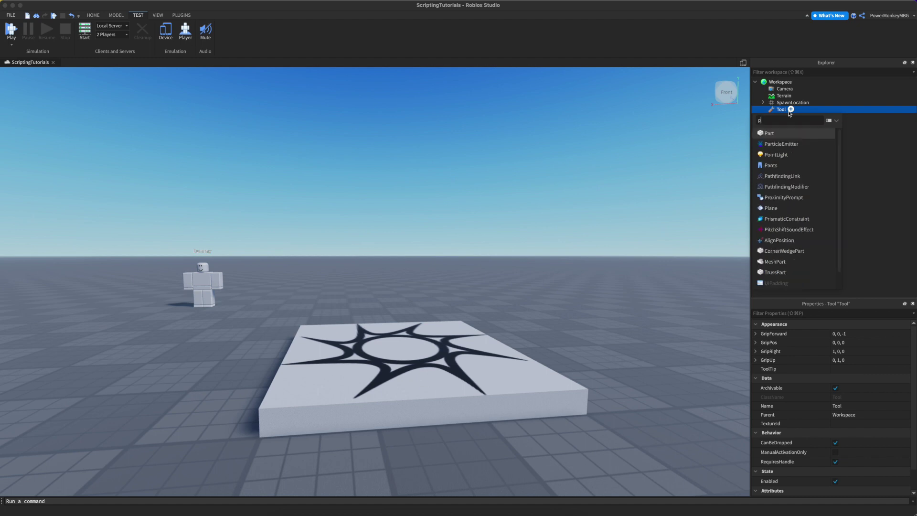
key("Return")
Set the movement snap to 0.1 studs and flatten the Tool's part to a thickness of 0.1 studs.
right_click_drag(411, 267, 411, 270)
key("w")
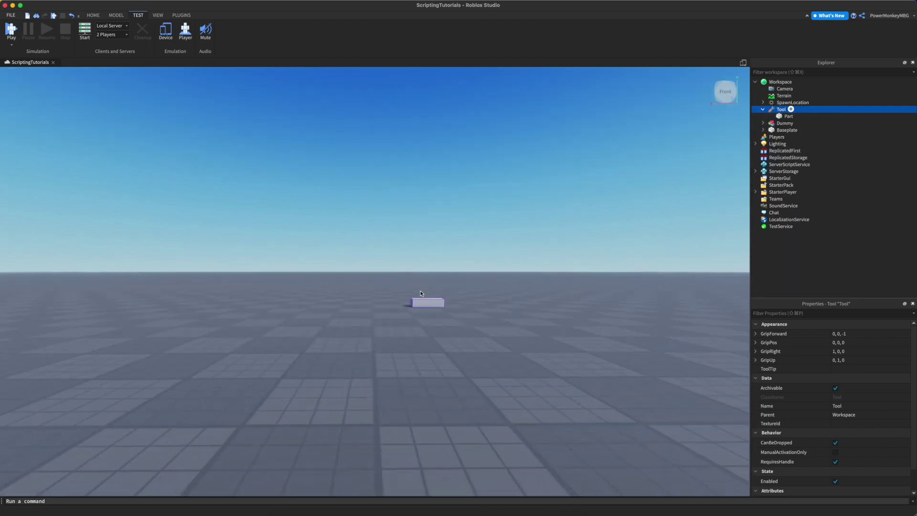
left_click(422, 299)
key("f")
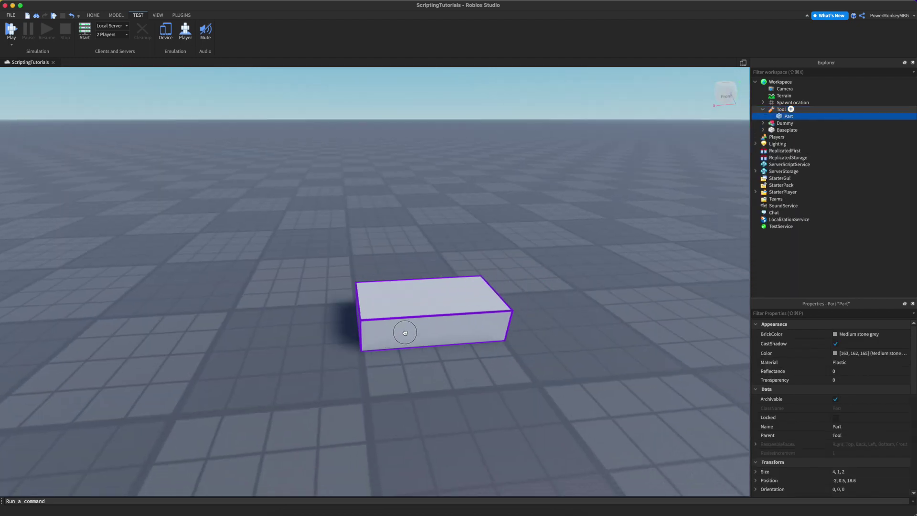
right_click_drag(406, 332, 405, 332)
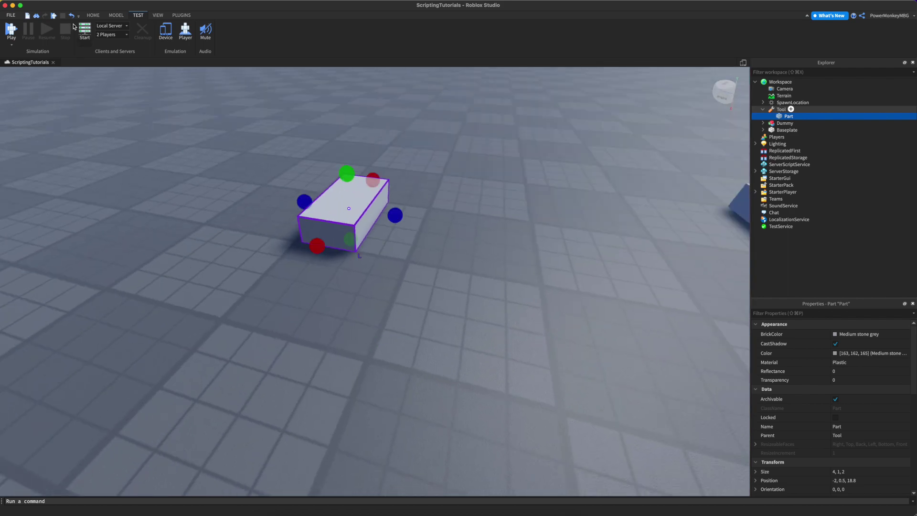
left_click(113, 15)
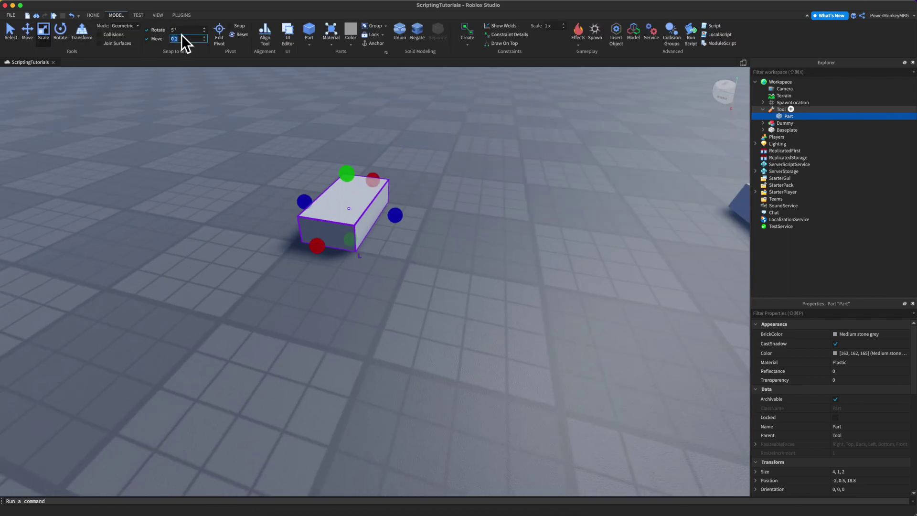
right_click_drag(350, 164, 350, 165)
key("w")
left_click_drag(419, 293, 424, 432)
Scale down the flat part's width and length toward keycard proportions.
right_click_drag(460, 272, 460, 272)
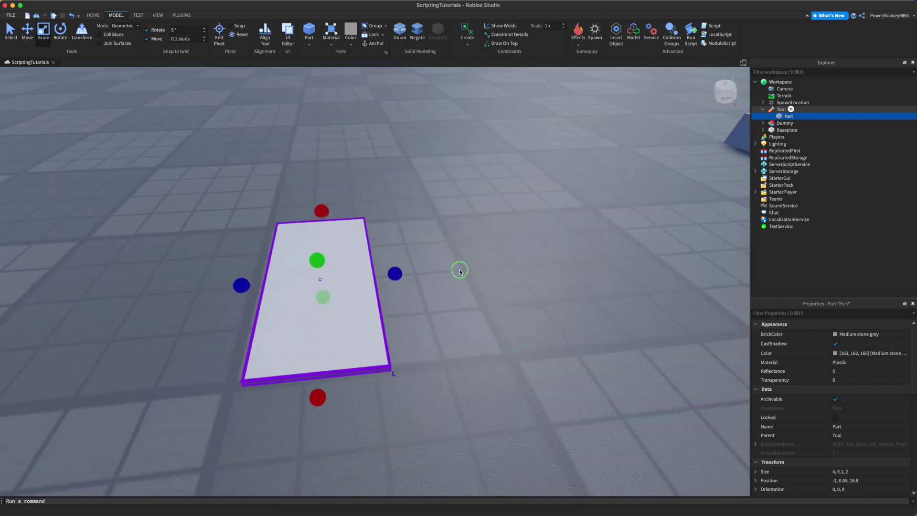
left_click_drag(388, 270, 345, 275)
right_click_drag(344, 275, 343, 275)
key("d")
left_click_drag(347, 173, 305, 198)
right_click_drag(305, 199, 305, 199)
key("s")
left_click(304, 199)
right_click_drag(393, 268, 392, 269)
left_click_drag(392, 270, 437, 338)
key("w")
Select the whole Tool and scale it down to a small card in front of the Dummy's feet.
right_click_drag(439, 338, 439, 339)
scroll(439, 338, "down", 5)
left_click(409, 320)
left_click_drag(502, 323, 482, 317)
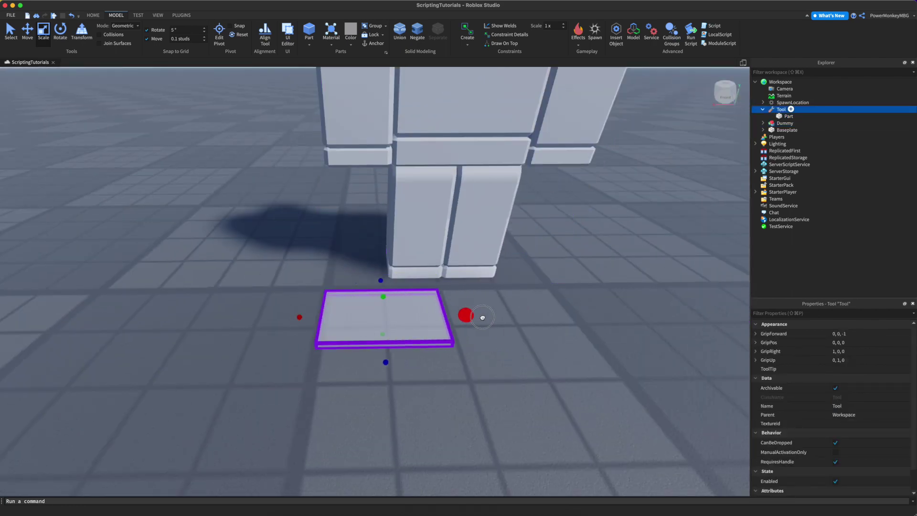
right_click_drag(487, 315, 483, 303)
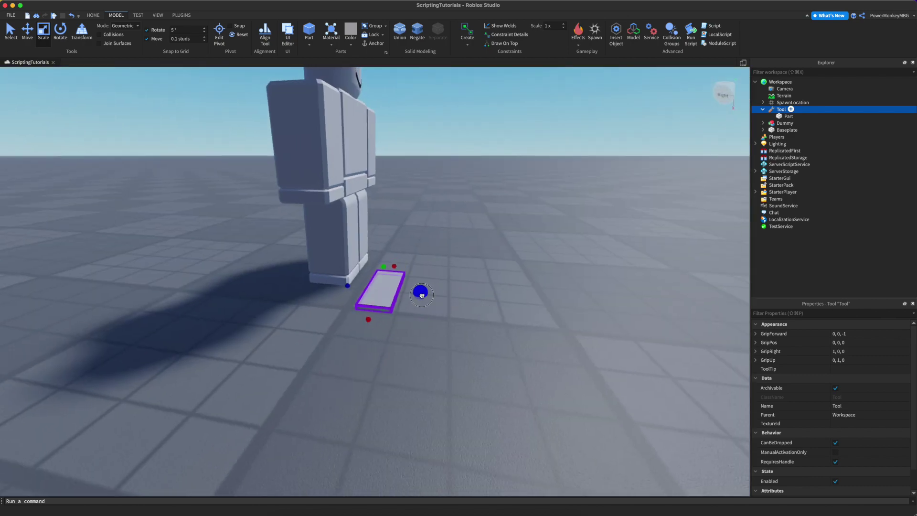
left_click_drag(427, 297, 427, 297)
left_click_drag(397, 268, 395, 272)
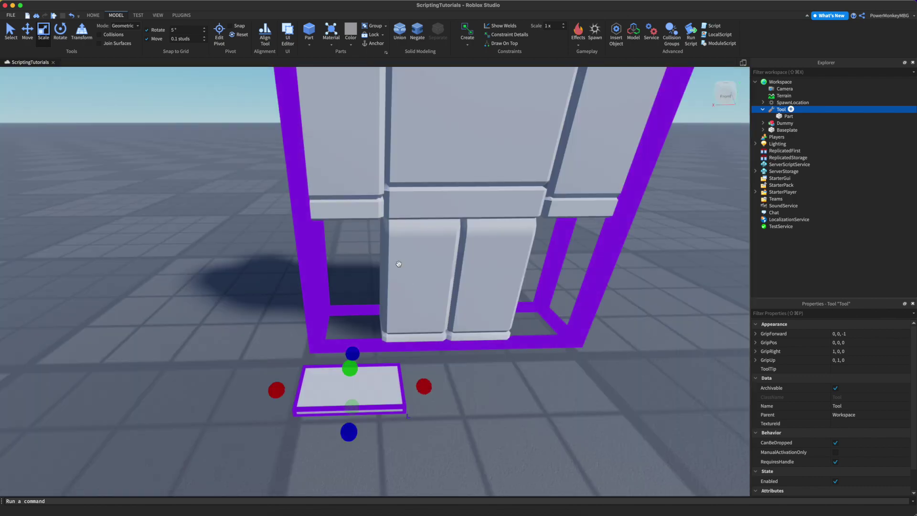
Duplicate the card Tool and resize the overlapping blocks to 1.3 × 0.5 and 1.1 × 0.7 studs, leaving notched corners.
key("super+2")
right_click_drag(399, 263, 447, 220)
scroll(402, 272, "up", 3)
key("super+d")
key("super+3")
key("super+2")
key("super+3")
left_click_drag(438, 324, 439, 311, "super")
left_click(391, 291)
left_click_drag(358, 227, 381, 228, "super")
Duplicate the longer 1.3-stud block, shorten the copy and change its shape to Cylinder.
key("super+2")
key("super+d")
key("super+3")
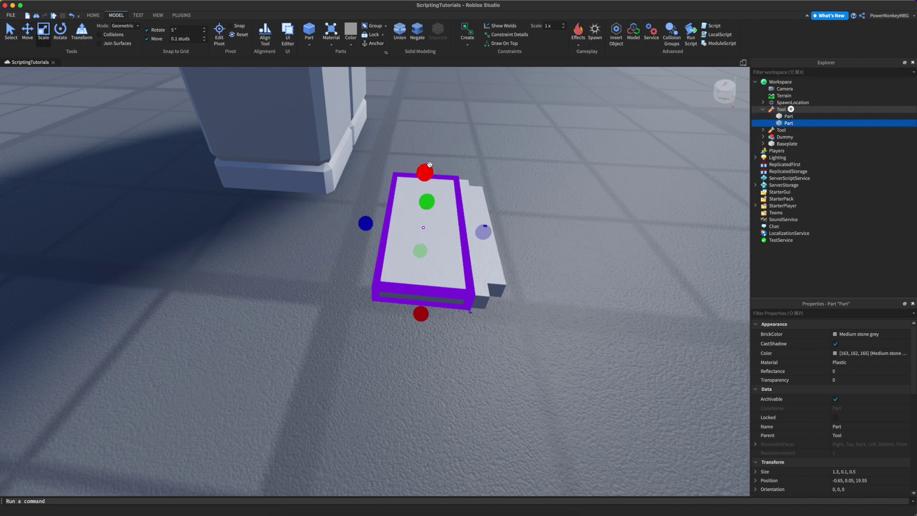
left_click_drag(425, 172, 428, 210)
scroll(906, 435, "down", 15)
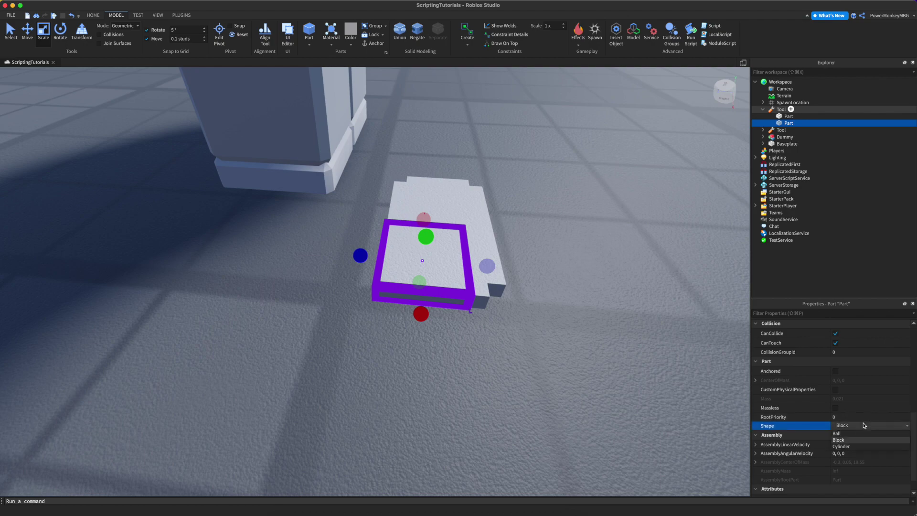
left_click(835, 371)
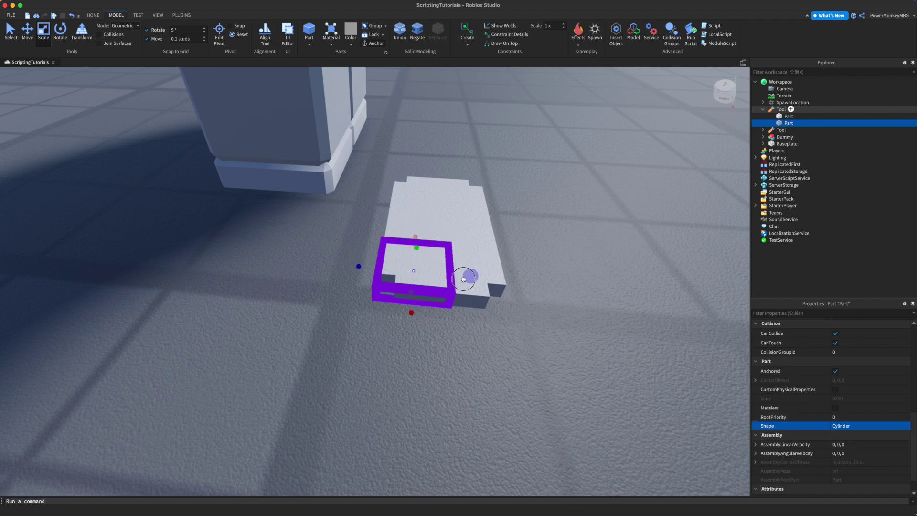
Rotate the cylinder upright, then scale and position it to round off one notched corner of the card.
key("super+4")
right_click_drag(411, 241, 267, 207)
left_click_drag(608, 196, 548, 286)
left_click_drag(604, 239, 570, 244)
key("super+3")
key("super+2")
key("super+3")
left_click_drag(623, 222, 635, 217)
left_click_drag(647, 171, 617, 219)
right_click_drag(621, 226, 619, 225)
Duplicate the corner cylinder into the card's remaining three notched corners.
key("super+2")
key("super+d")
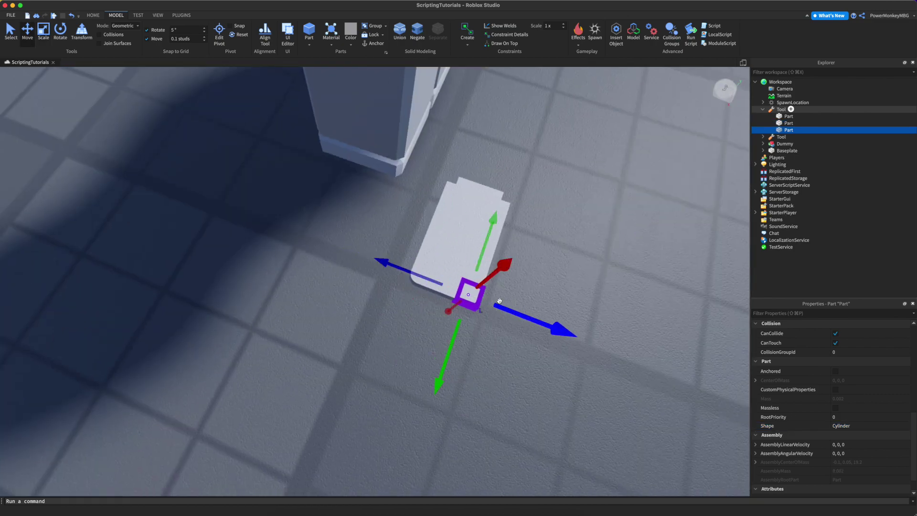
left_click(416, 283, "shift")
key("super+d")
left_click_drag(426, 328, 478, 243)
right_click_drag(479, 241, 479, 242)
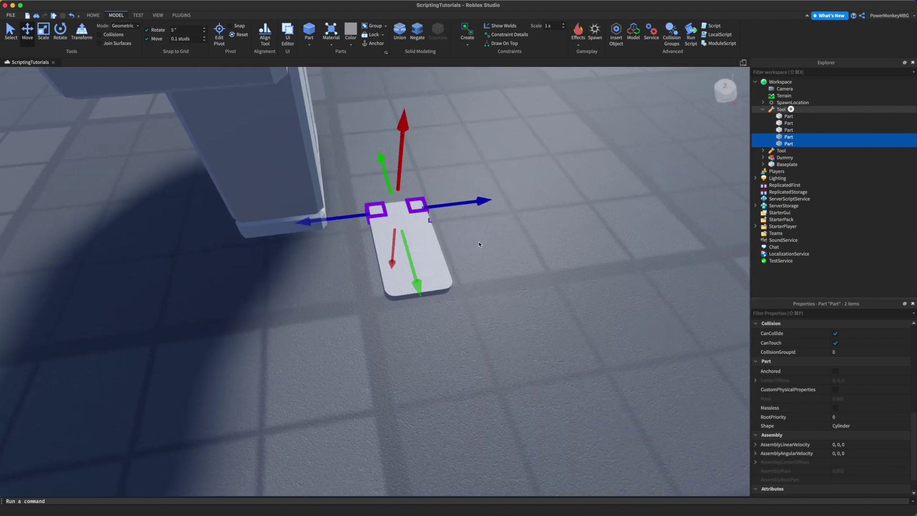
Duplicate the card's wide central block and reshape the copy into a 0.3-stud-wide strip running the card's full length.
left_click(435, 252)
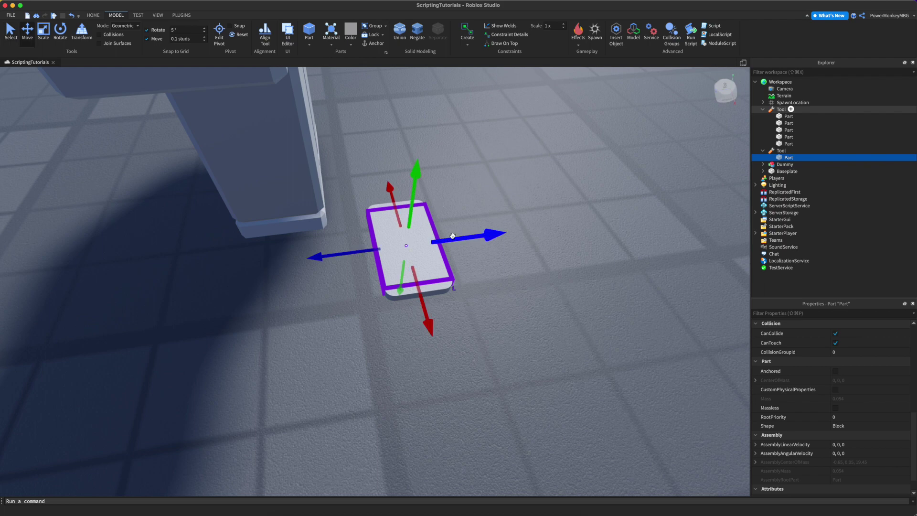
key("super+d")
key("super+3")
left_click_drag(459, 239, 451, 241)
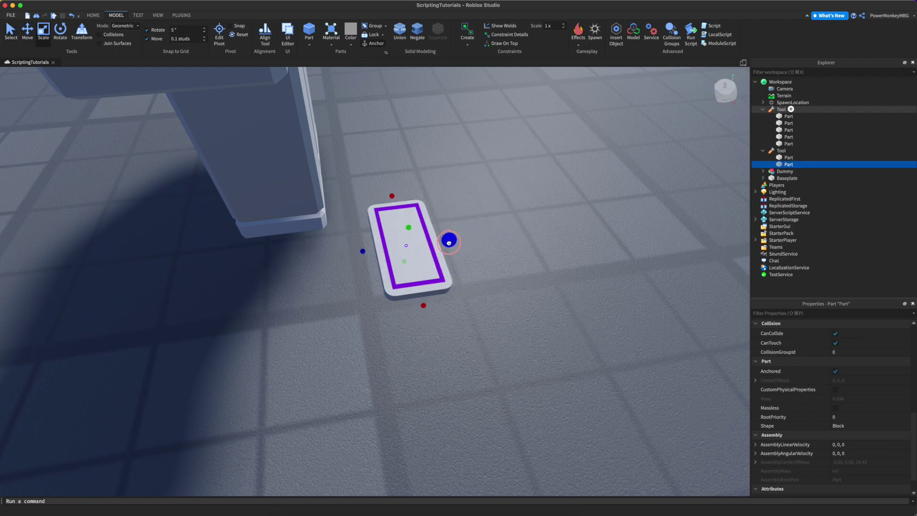
left_click_drag(427, 313, 428, 317)
left_click_drag(450, 237, 446, 241)
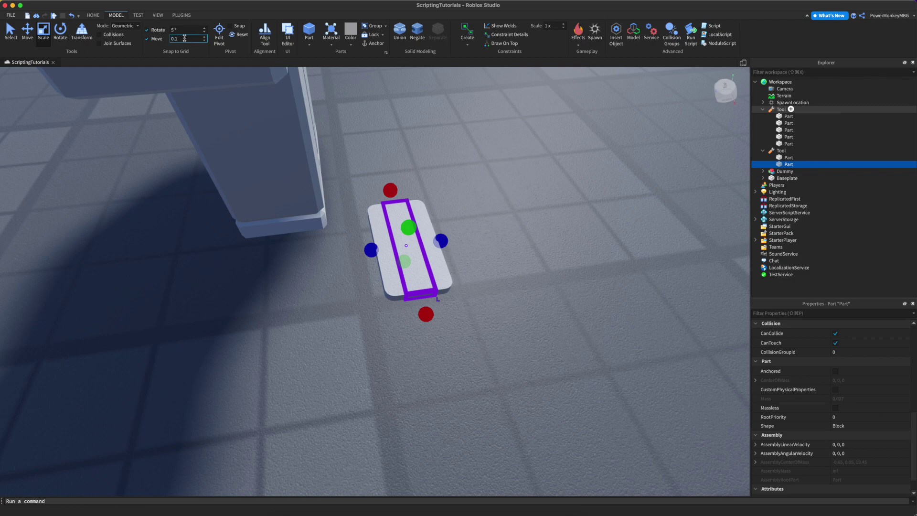
Try to thicken the strip with the movement snap at 0.05 studs, and undo the scaling.
key("w")
right_click_drag(547, 249, 521, 164)
left_click_drag(504, 154, 506, 147)
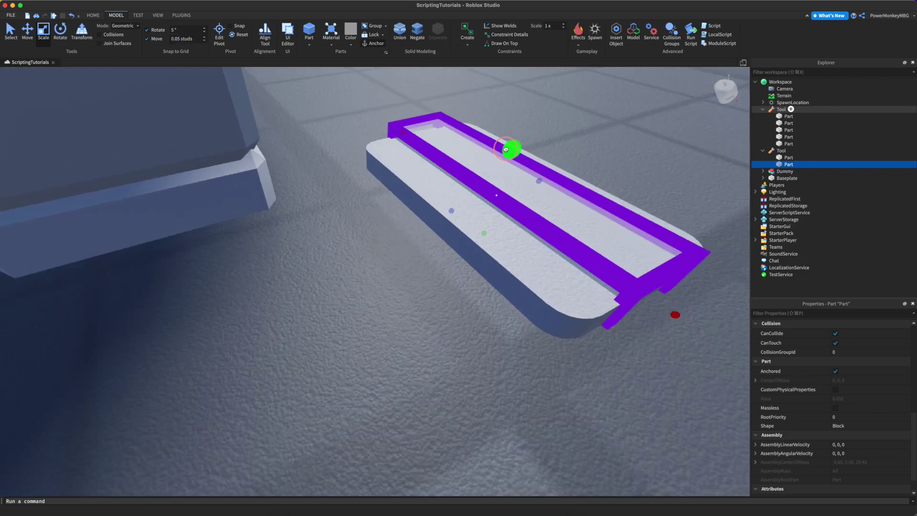
right_click_drag(506, 147, 507, 152)
key("super+z")
Set the movement snap to 0.01 studs and scale the strip slightly past the card's surfaces, to 1.31 × 0.107 × 0.3 studs.
double_click(187, 38)
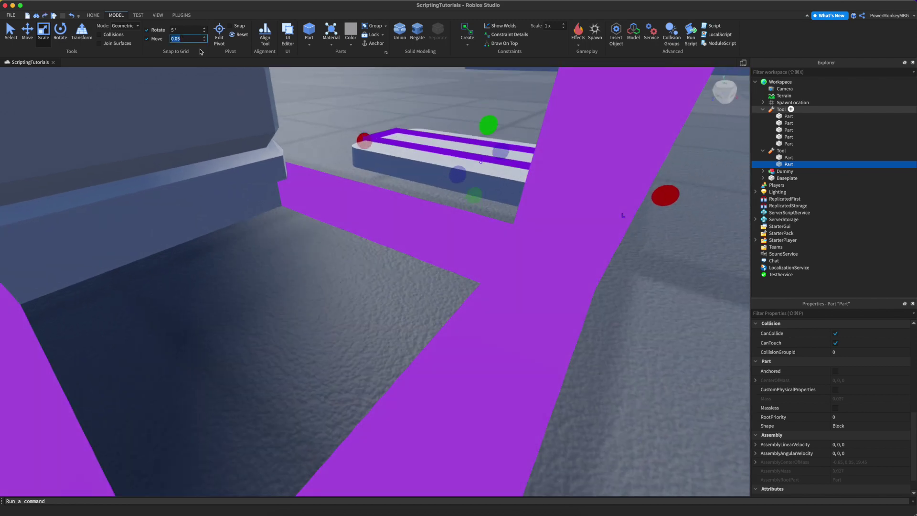
type("0.01")
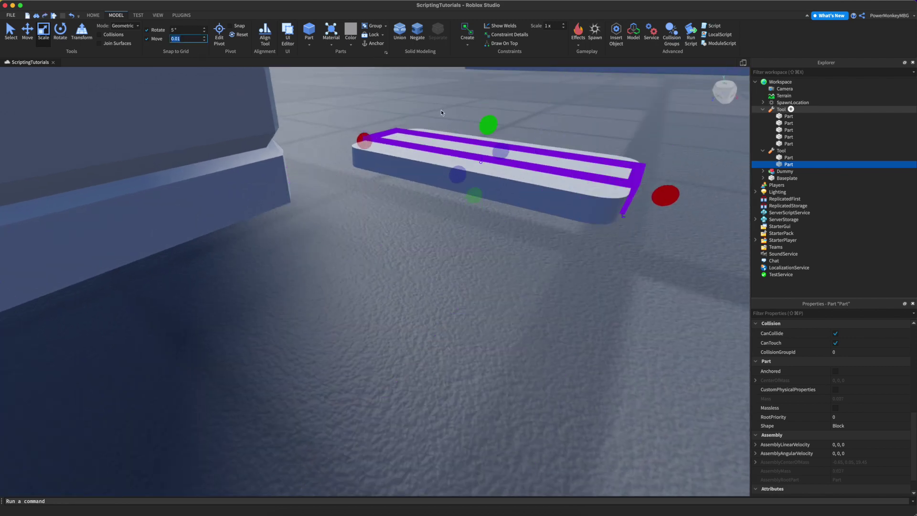
left_click(478, 127)
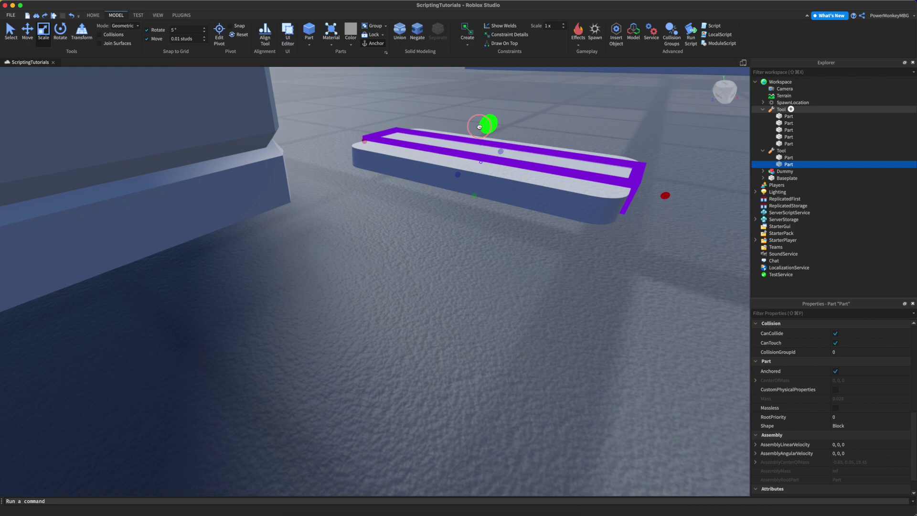
right_click_drag(479, 126, 462, 173)
scroll(464, 117, "down", 5)
left_click(458, 94)
scroll(458, 94, "up", 3)
left_click(469, 262)
right_click_drag(470, 262, 478, 257)
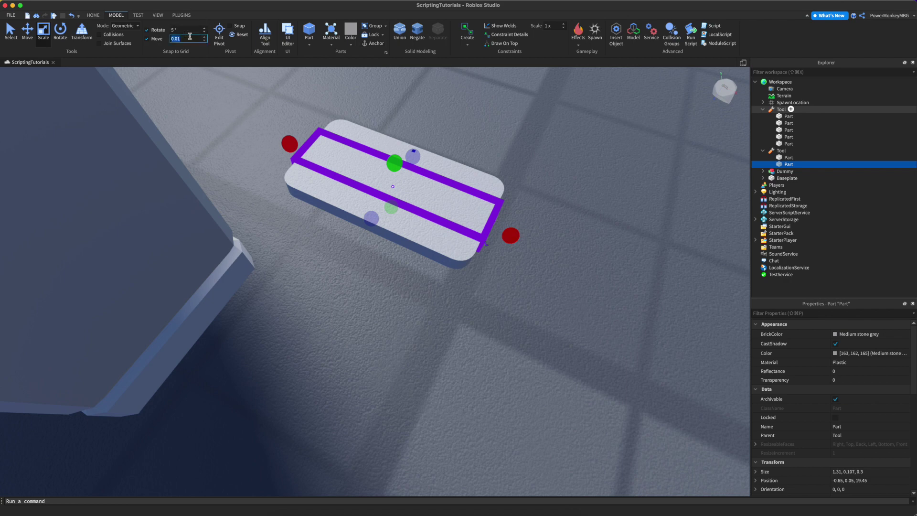
Move the card's wide block and strip parts into the first Tool and delete the emptied second Tool.
left_click(788, 158)
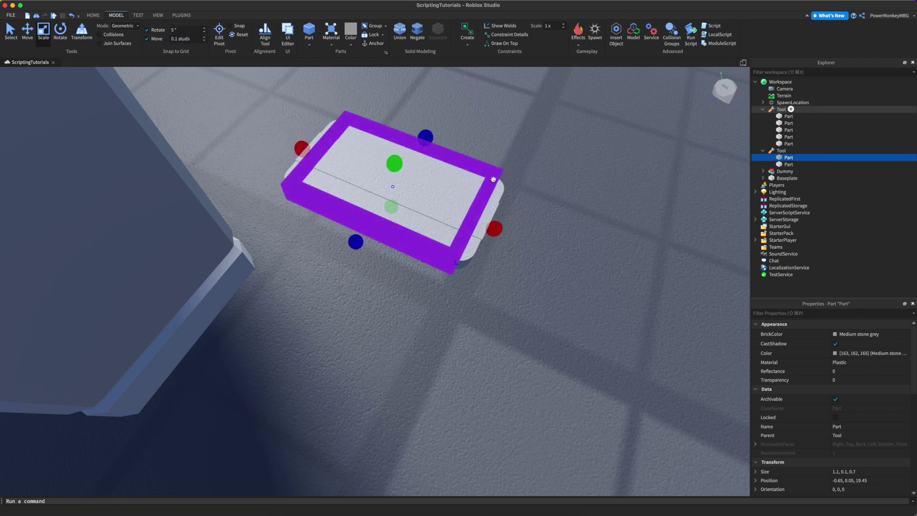
left_click(781, 110)
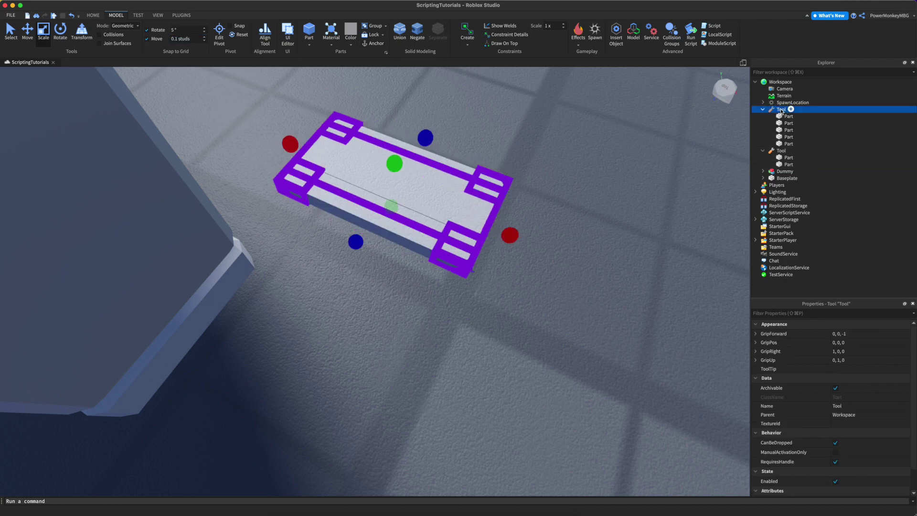
left_click(788, 157)
left_click(788, 164, "shift")
left_click_drag(795, 161, 803, 110)
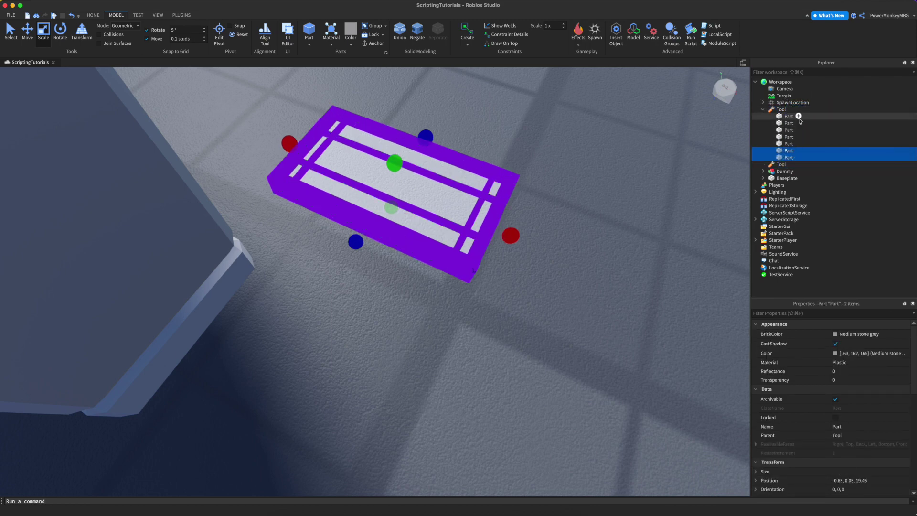
left_click(778, 164)
key("Delete")
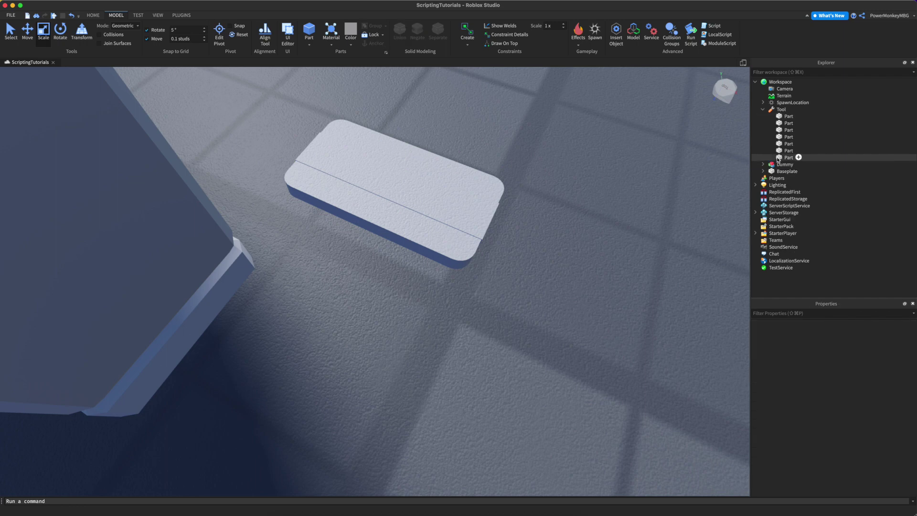
Union the card's six body parts into one solid, leaving the strip as a separate part.
left_click(778, 157)
left_click(789, 151)
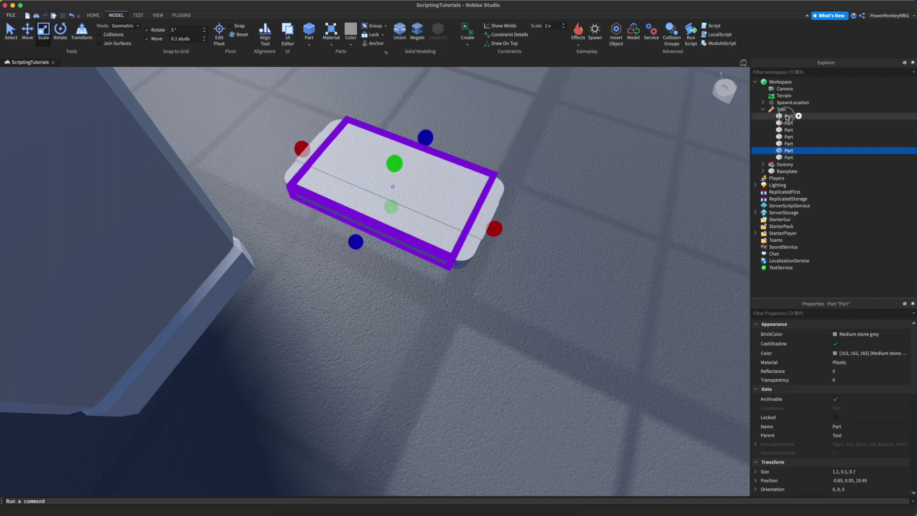
left_click(788, 117, "shift")
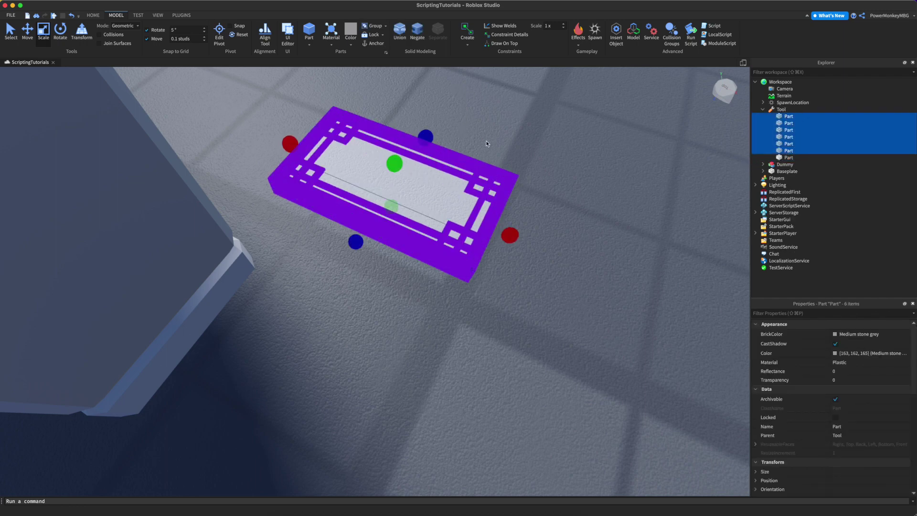
key("super+shift+g")
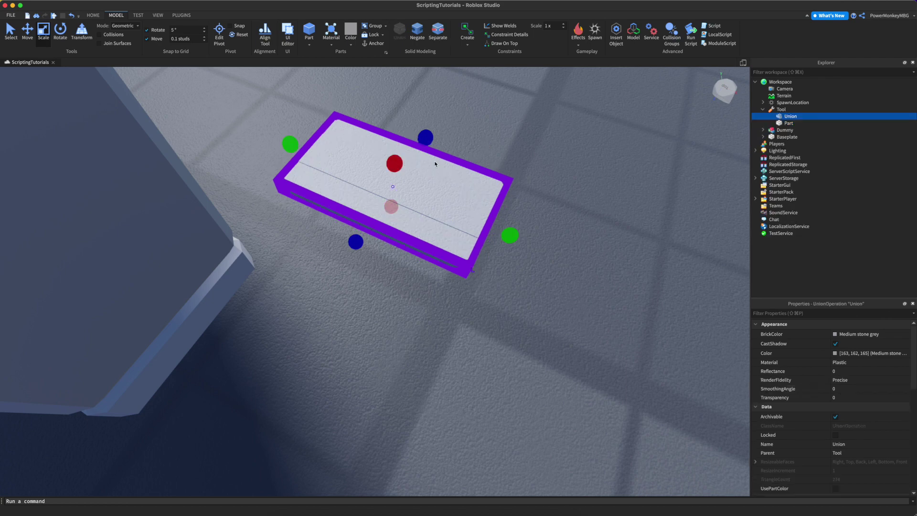
Enable UsePartColor on the card union and set its material to SmoothPlastic and its BrickColor to Electric blue.
scroll(865, 439, "down", 3)
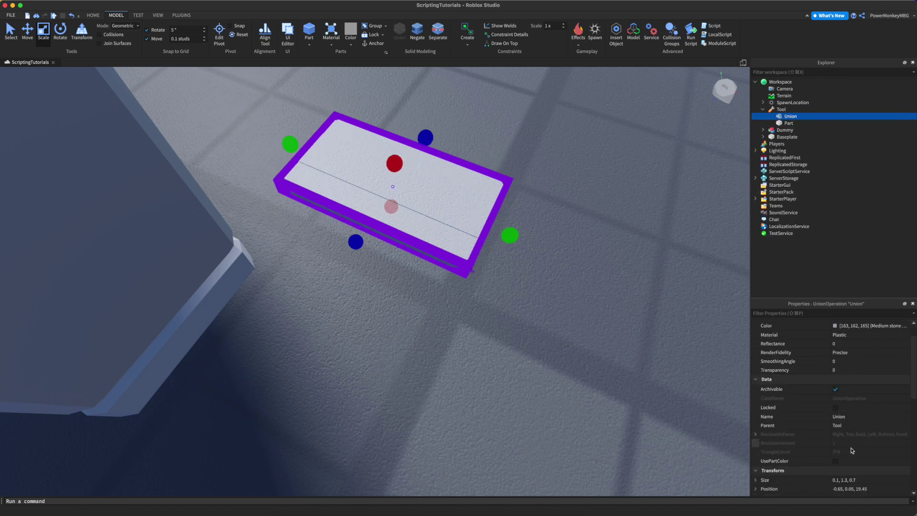
left_click(842, 462)
left_click(854, 336)
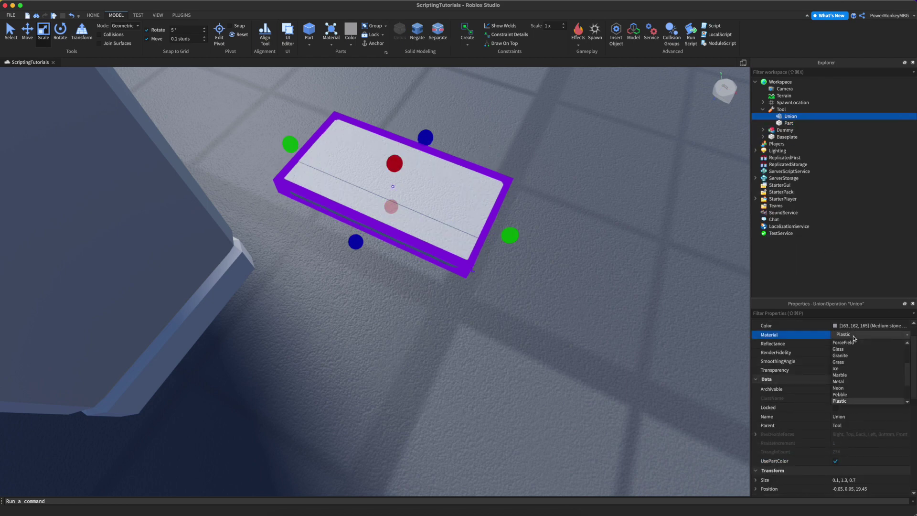
key("Return")
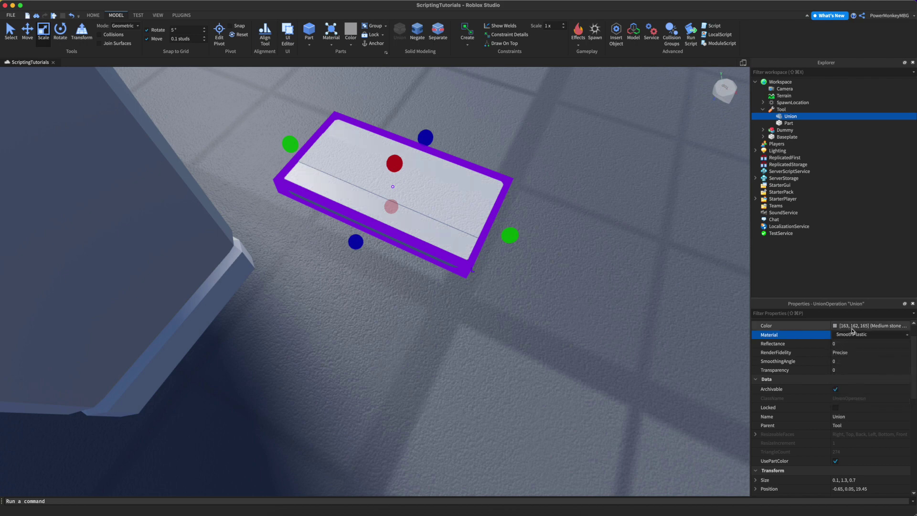
scroll(840, 330, "up", 3)
left_click(846, 335)
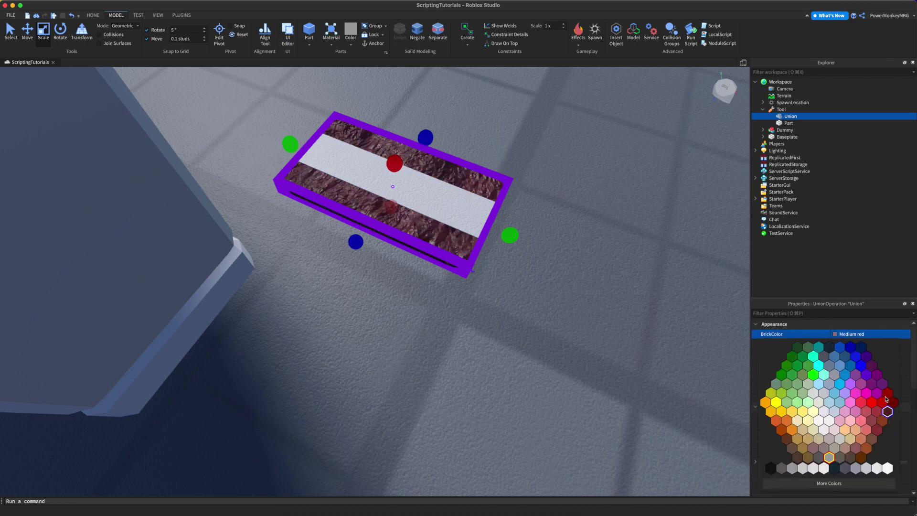
left_click(862, 335)
left_click(854, 364)
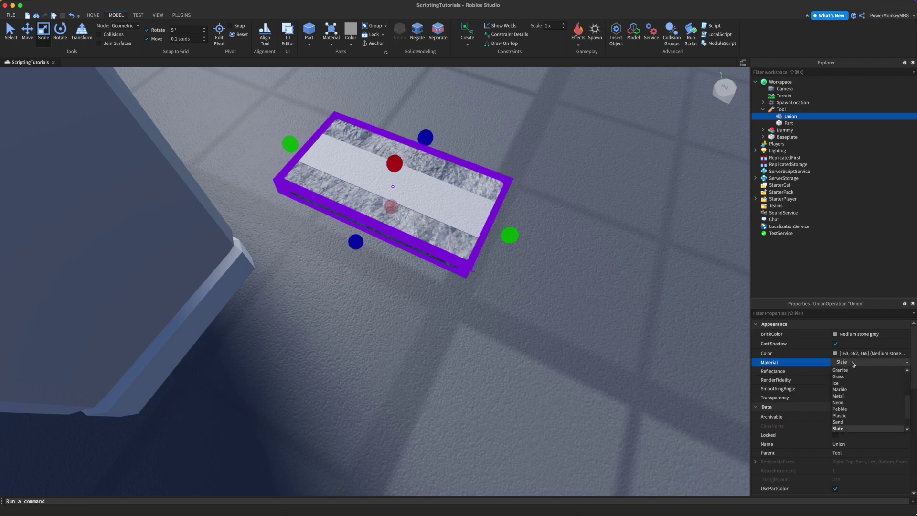
left_click(857, 334)
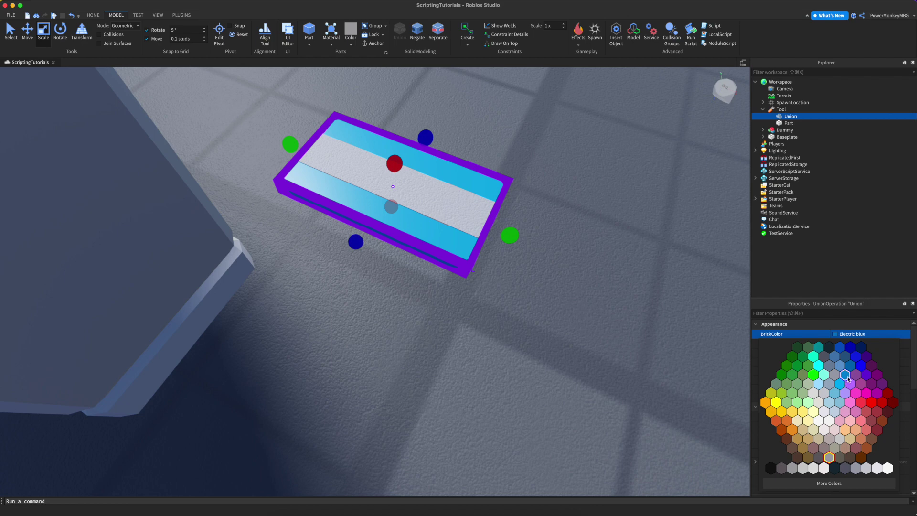
left_click(846, 377)
Set the strip's material to SmoothPlastic and give it a dark navy BrickColor.
left_click(438, 205)
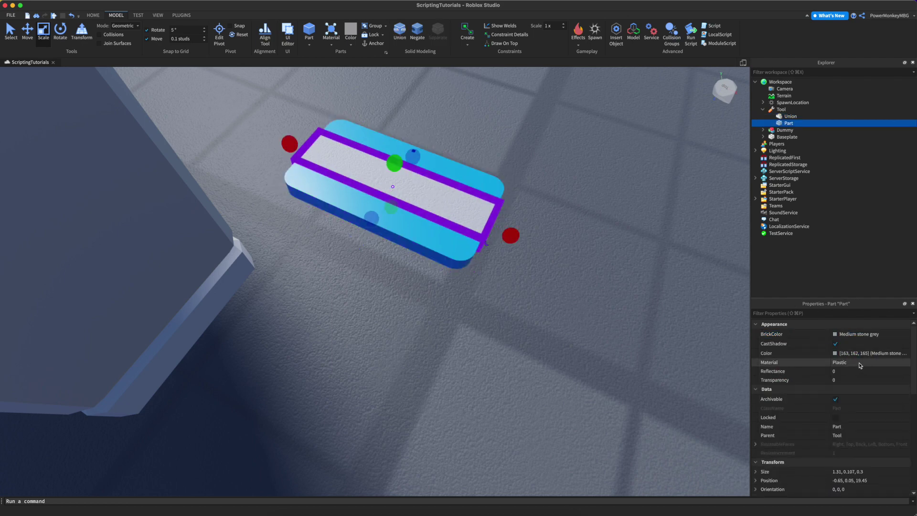
key("Return")
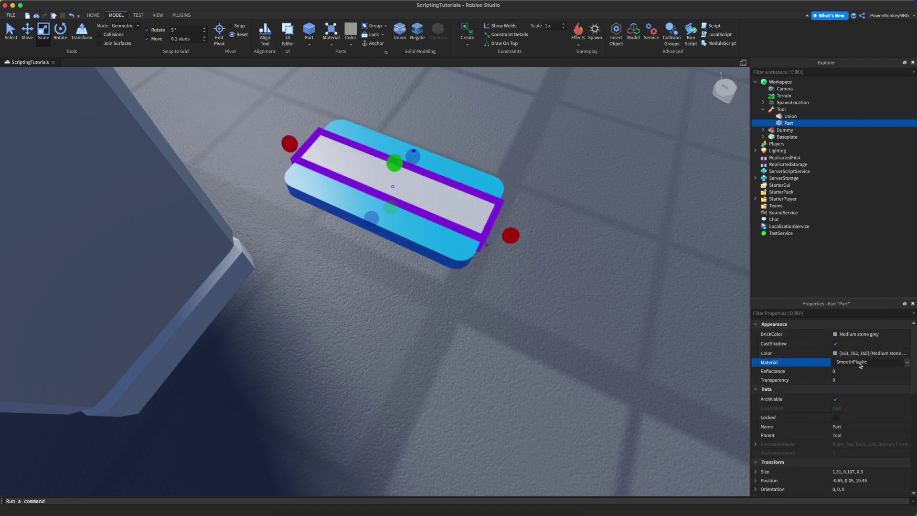
left_click(859, 334)
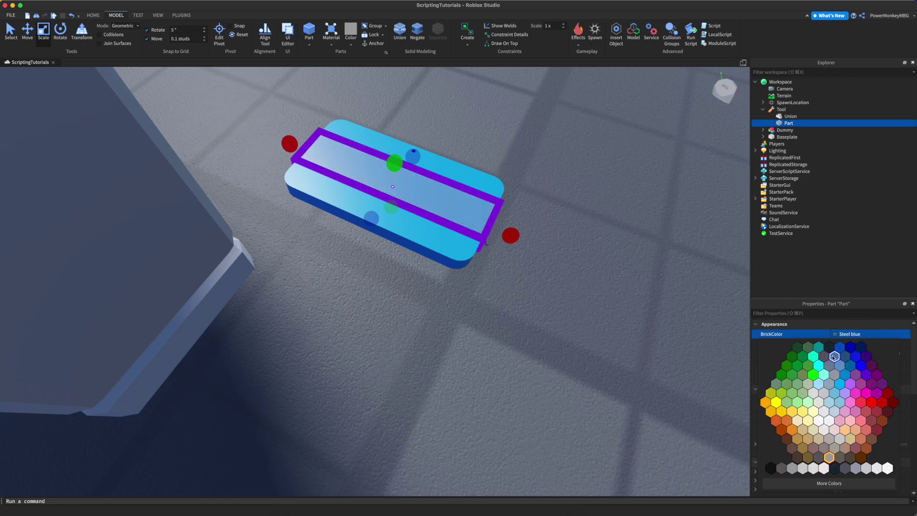
left_click(828, 351)
Examine the coloured card from several angles beside the dummy.
right_click_drag(479, 175, 486, 178)
left_click(531, 134)
scroll(531, 135, "down", 8)
right_click_drag(531, 135, 529, 137)
scroll(529, 137, "up", 3)
key("w")
key("s")
key("w")
left_click(426, 329)
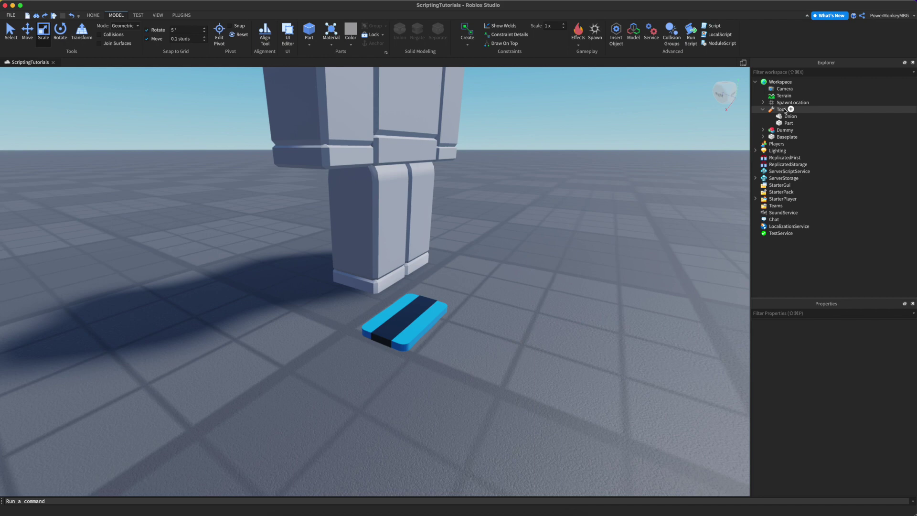
Rename the card's Tool to "keycard" and collapse its contents in the hierarchy.
left_click(769, 110)
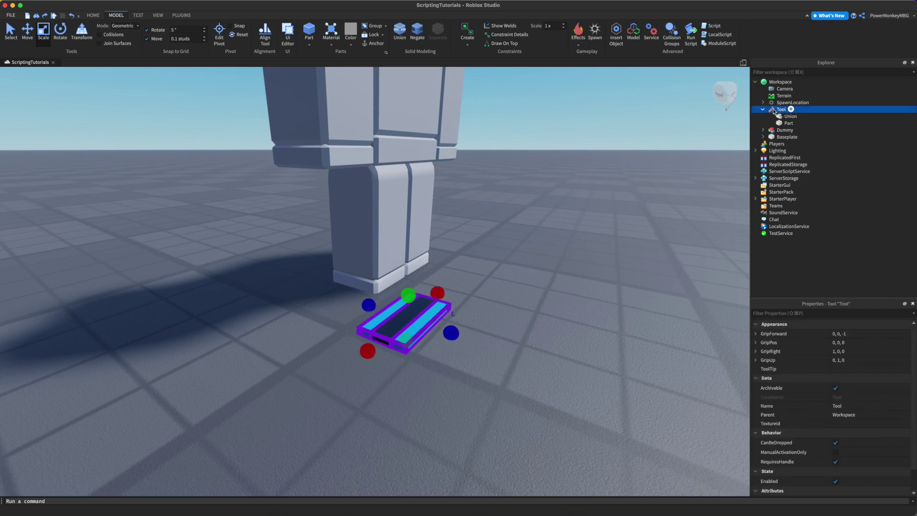
right_click(775, 111)
left_click(812, 158)
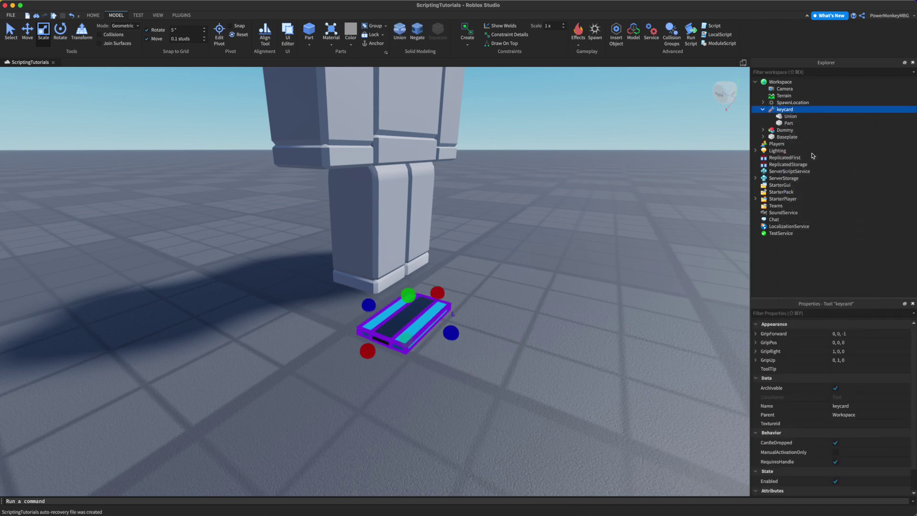
left_click(762, 110)
Set the movement snap to 0.2 studs and move the dummy well away from the keycard.
right_click_drag(366, 229, 366, 227)
scroll(366, 228, "down", 5)
scroll(366, 228, "up", 3)
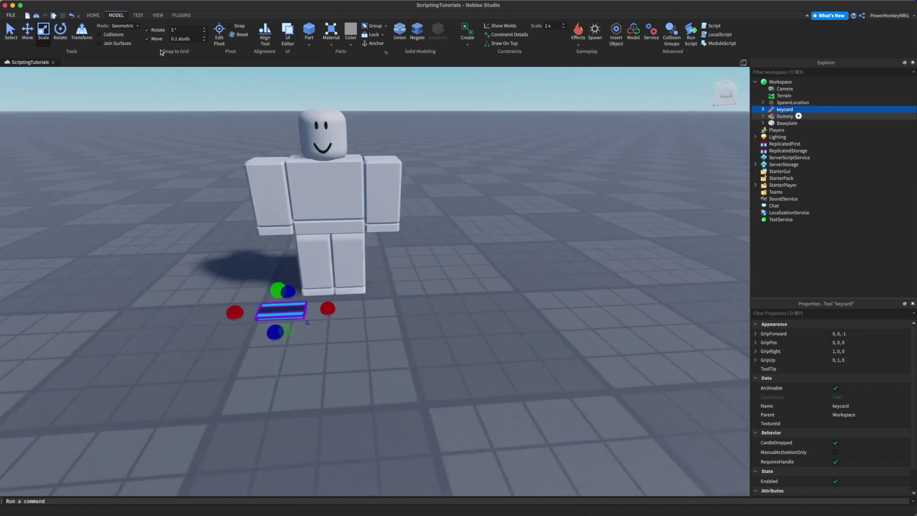
right_click_drag(403, 189, 380, 241)
left_click_drag(424, 270, 450, 335)
right_click_drag(468, 191, 482, 153)
scroll(480, 160, "down", 5)
left_click_drag(415, 219, 185, 292)
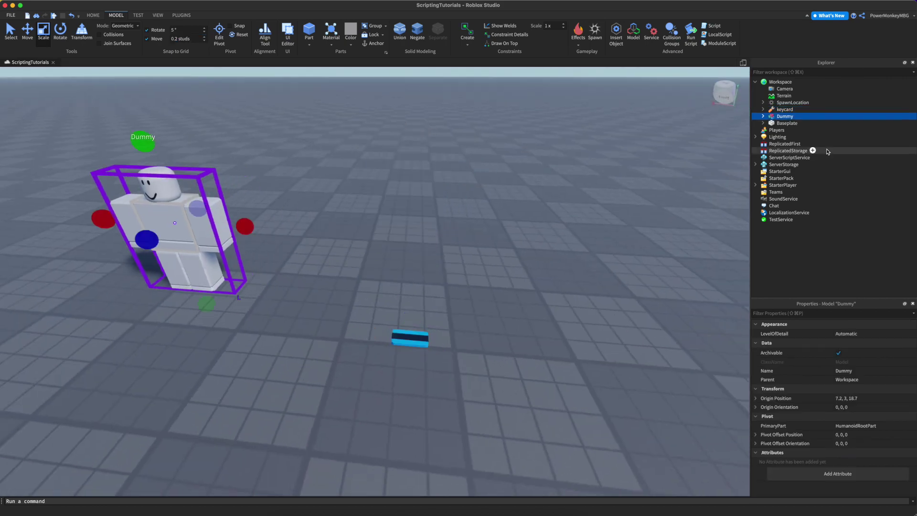
Insert a Model into Workspace and rename it "door".
left_click(797, 83)
type("mod")
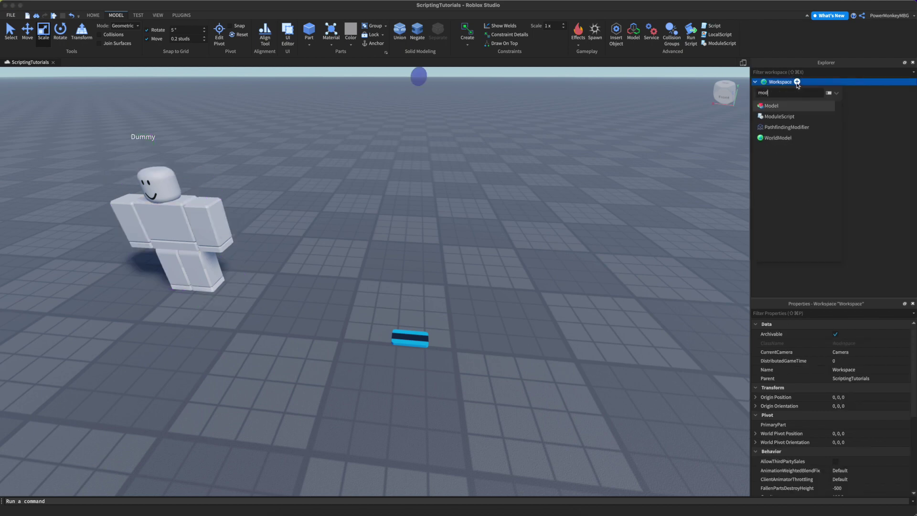
key("Return")
right_click(787, 124)
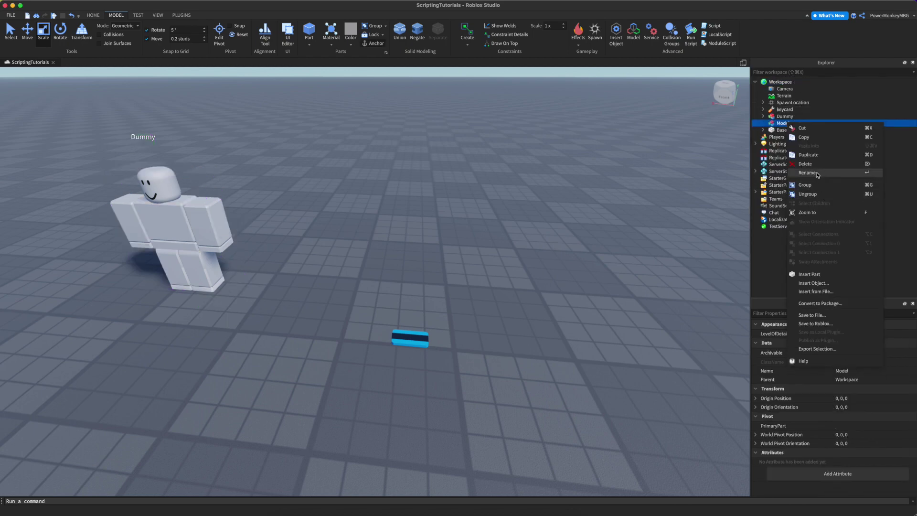
left_click(807, 172)
left_click(791, 123)
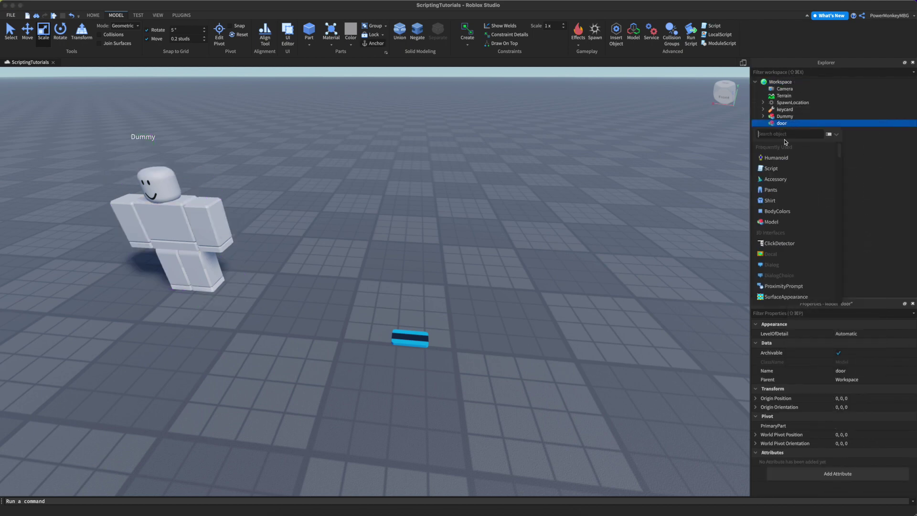
left_click(782, 173)
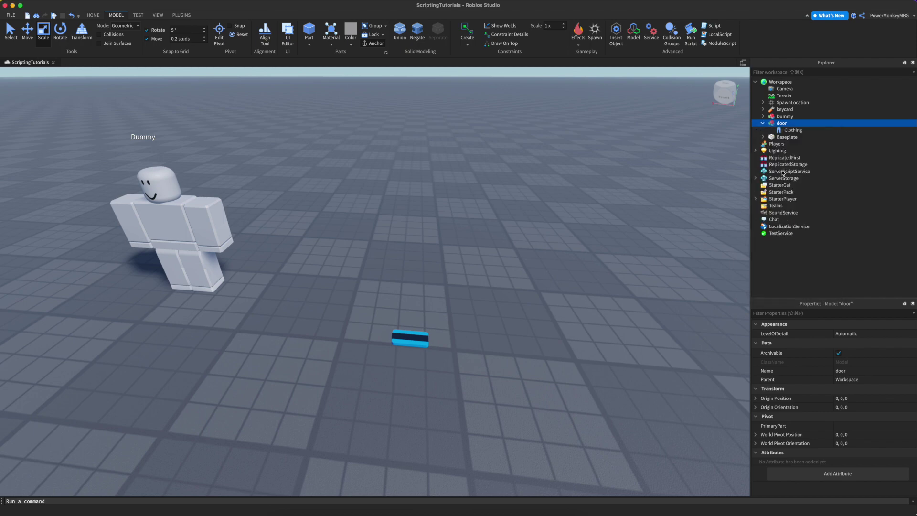
key("super+z")
Insert a Part into the door model.
left_click(792, 123)
type("part")
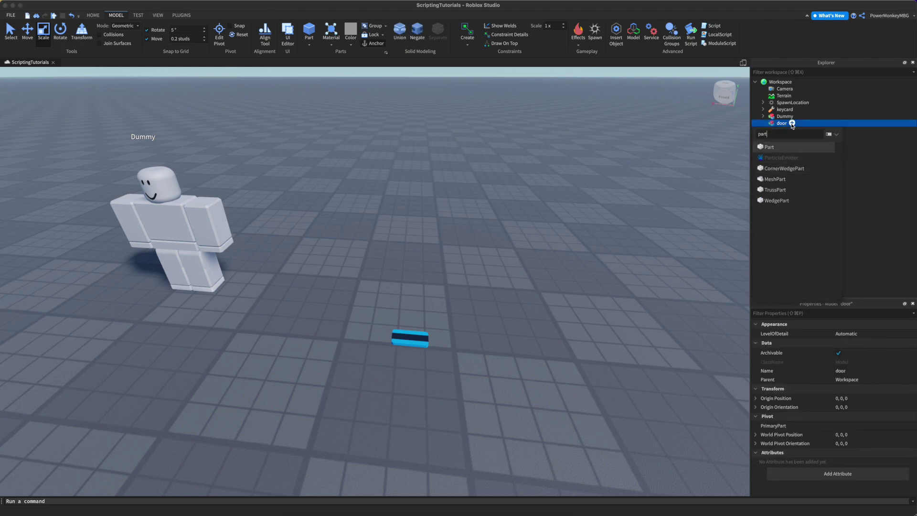
left_click(758, 145)
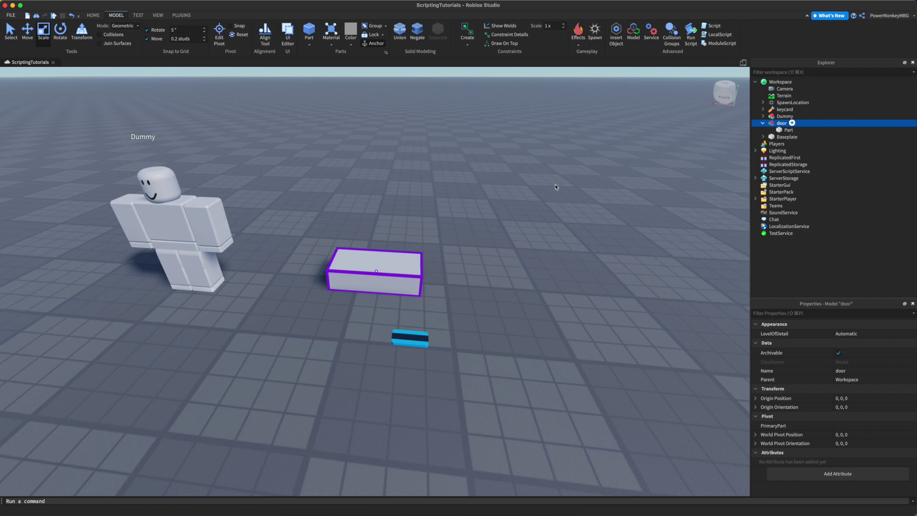
Shrink the door's new part to a block of 0.8 × 1 × 0.8 studs beside the keycard.
left_click_drag(376, 278, 398, 290)
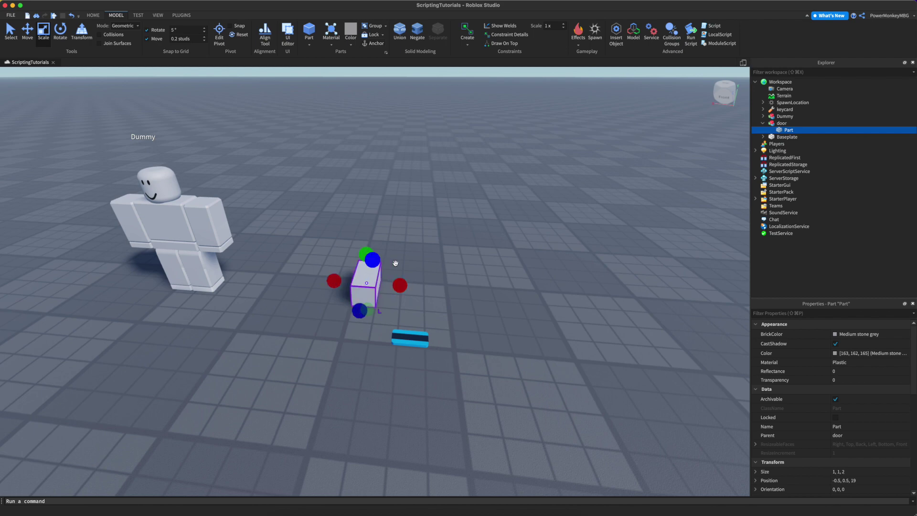
right_click_drag(395, 263, 390, 260)
left_click_drag(354, 253, 341, 244)
left_click_drag(400, 253, 389, 257, "super")
key("super+2")
left_click_drag(334, 278, 334, 277)
key("super+3")
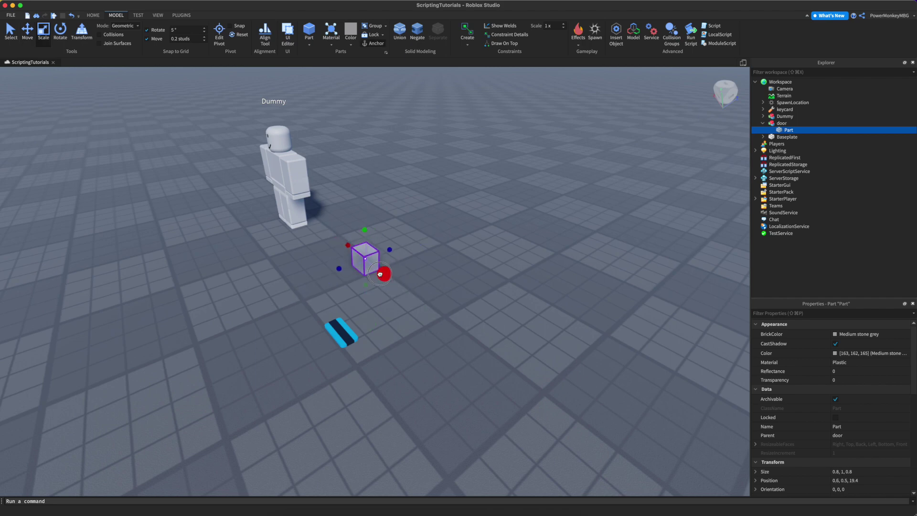
Narrow the block and stretch it upward into a door post of 0.6 × 7 × 0.8 studs.
left_click_drag(357, 254, 358, 255)
right_click_drag(358, 254, 358, 254)
left_click_drag(266, 261, 464, 262)
left_click(384, 260, "alt")
right_click_drag(384, 260, 385, 259)
key("w")
key("s")
left_click_drag(351, 264, 345, 104)
right_click_drag(385, 157, 385, 158)
key("s")
key("w")
left_click_drag(337, 300, 342, 299)
Duplicate the door post and move the copy sideways to about X -5.3 as the frame's opposite side.
key("super+2")
key("super+d")
mouse_move(405, 300)
left_mouse_down()
mouse_move(459, 302)
mouse_move(394, 300)
left_mouse_up()
key("a")
Duplicate the second post and reshape the copy into a 6.2 × 0.6 × 0.8-stud lintel resting across both posts.
key("super+3")
key("super+d")
left_click_drag(443, 396, 443, 392)
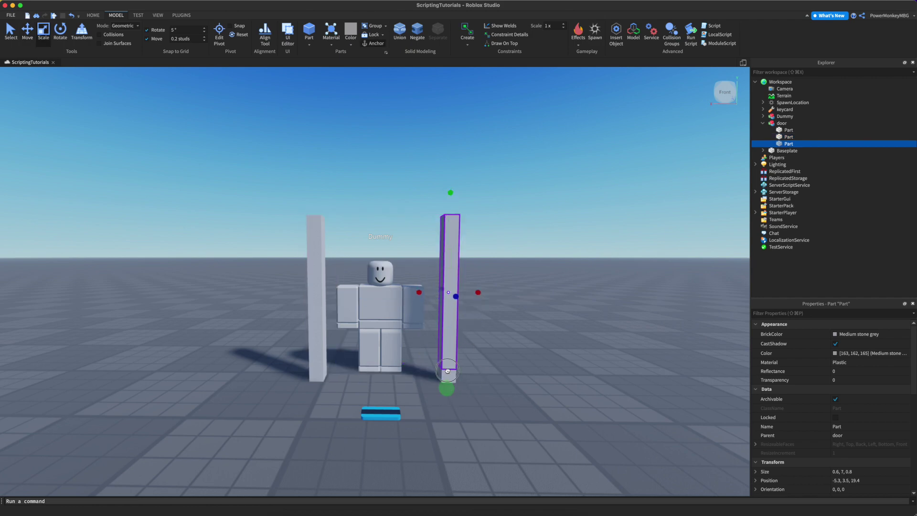
key("super+2")
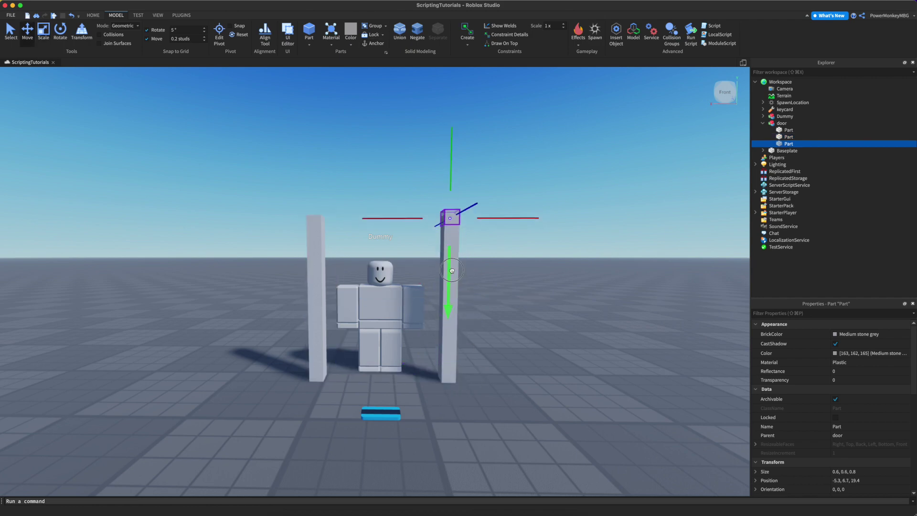
left_click_drag(413, 211, 292, 211)
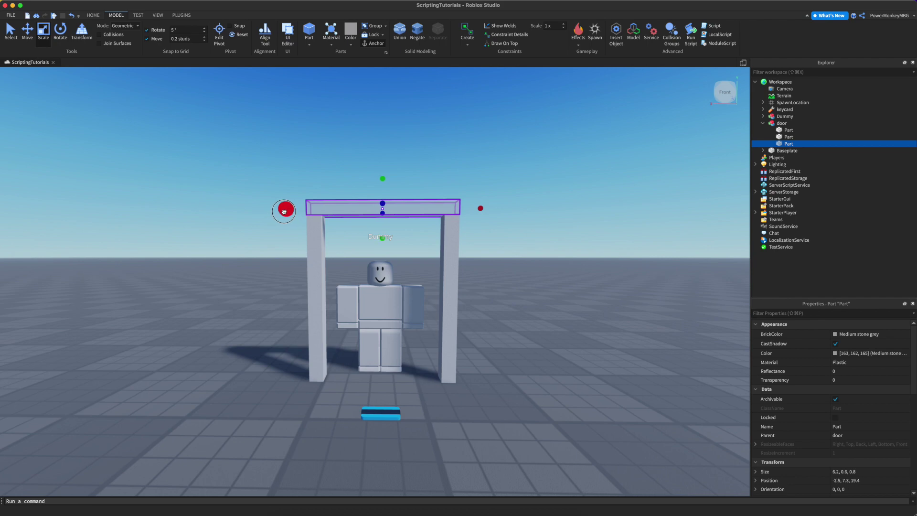
left_click(445, 259, "shift")
left_click(314, 245, "shift")
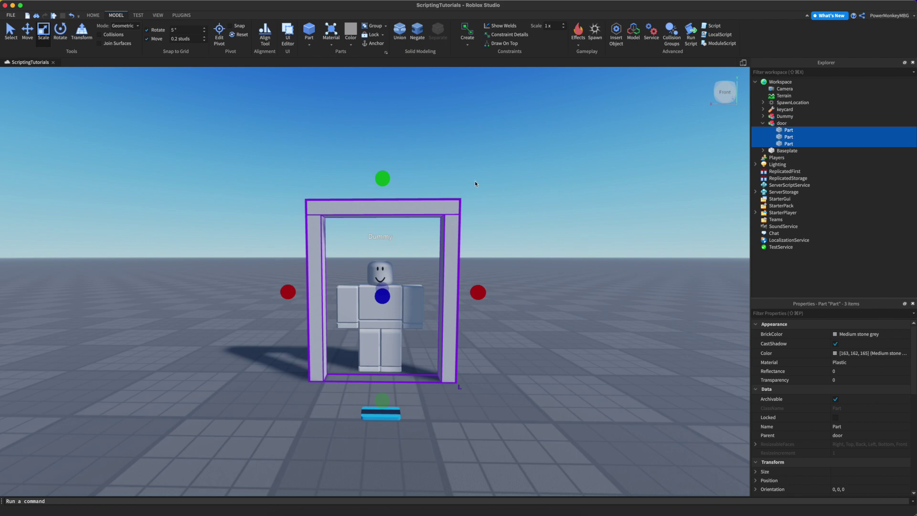
left_click(498, 185)
Duplicate a post and reshape the copy into a 5 × 7 × 0.4-stud door panel filling the frame opening.
left_click(446, 248, "alt")
key("super+2")
key("super+d")
left_click_drag(397, 294, 382, 299)
scroll(382, 299, "up", 3)
right_click_drag(383, 299, 382, 299)
key("super+3")
left_click_drag(333, 273, 129, 348, "super")
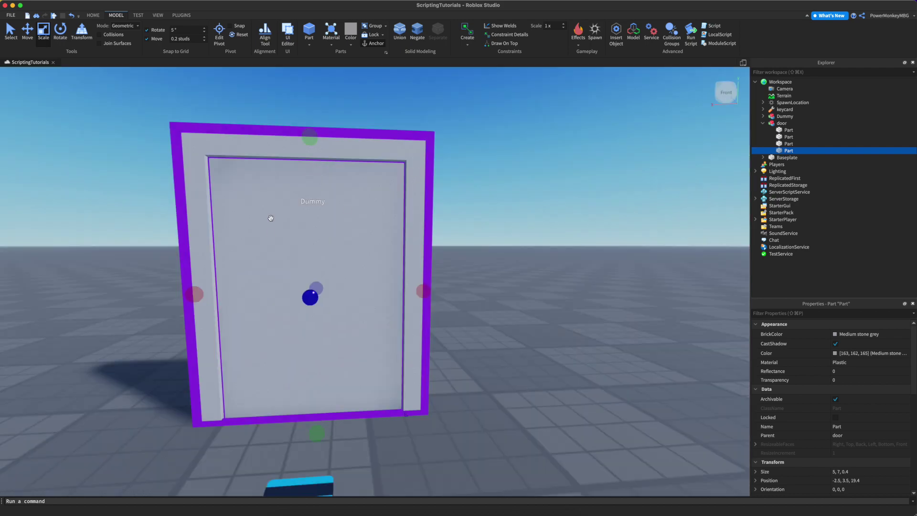
key("s")
right_click_drag(365, 247, 419, 273)
key("w")
key("s")
key("w")
key("s")
scroll(397, 253, "down", 3)
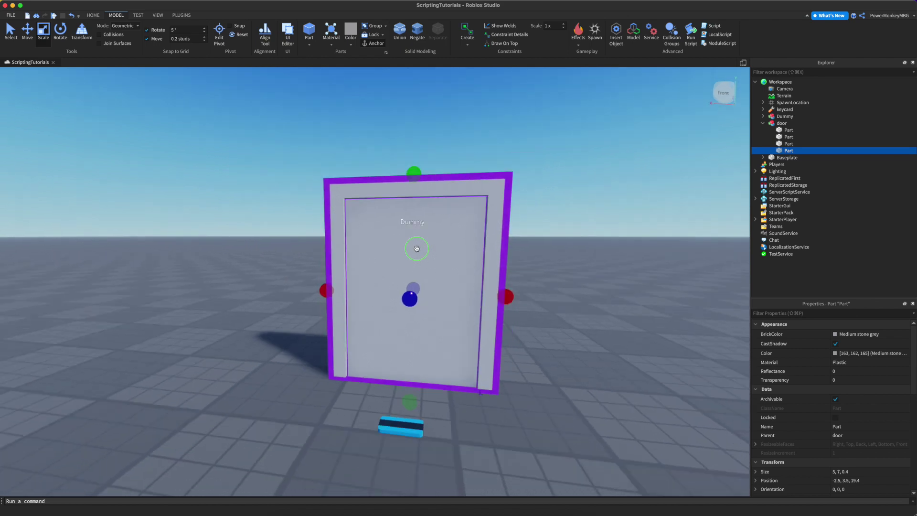
Duplicate the door panel, flatten the copy into a 5 × 0.2 × 0.4-stud sill at its base, and shorten the panel to 6.8 studs.
scroll(375, 300, "up", 3)
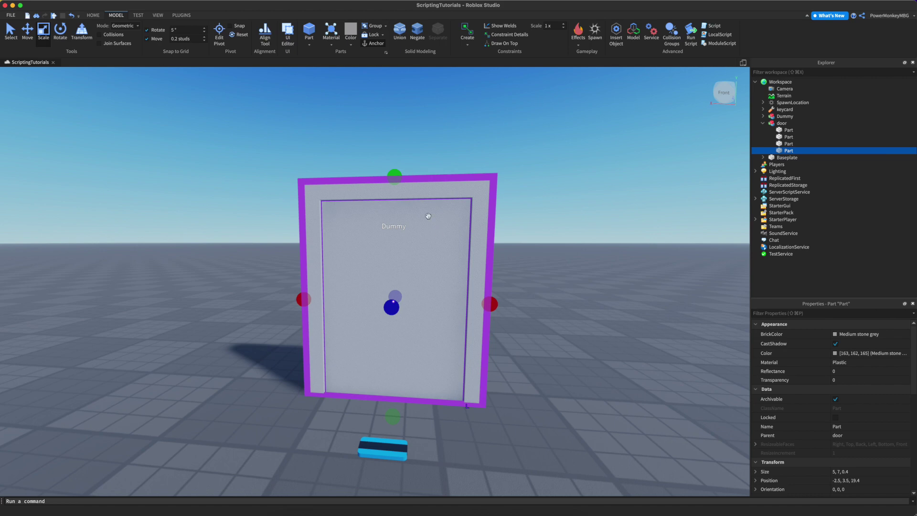
key("w")
right_click_drag(509, 291, 508, 288)
key("s")
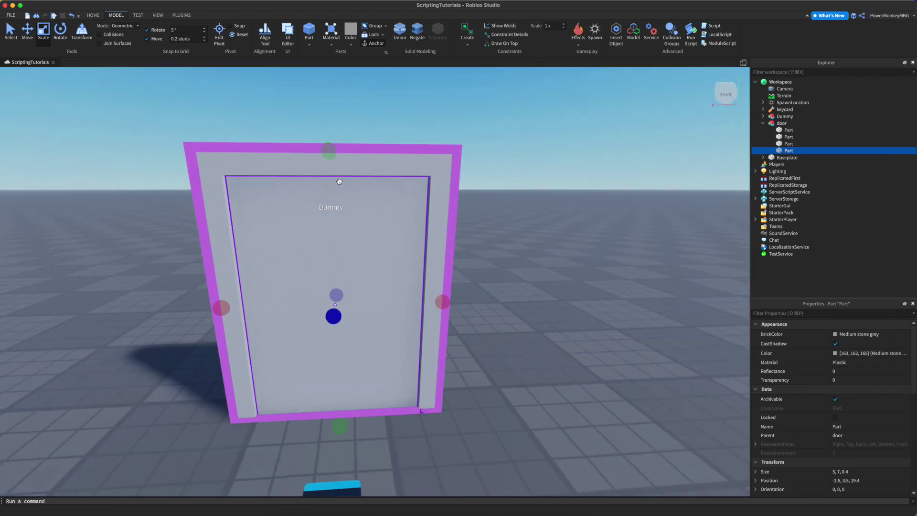
key("super+d")
left_click_drag(330, 158, 349, 386)
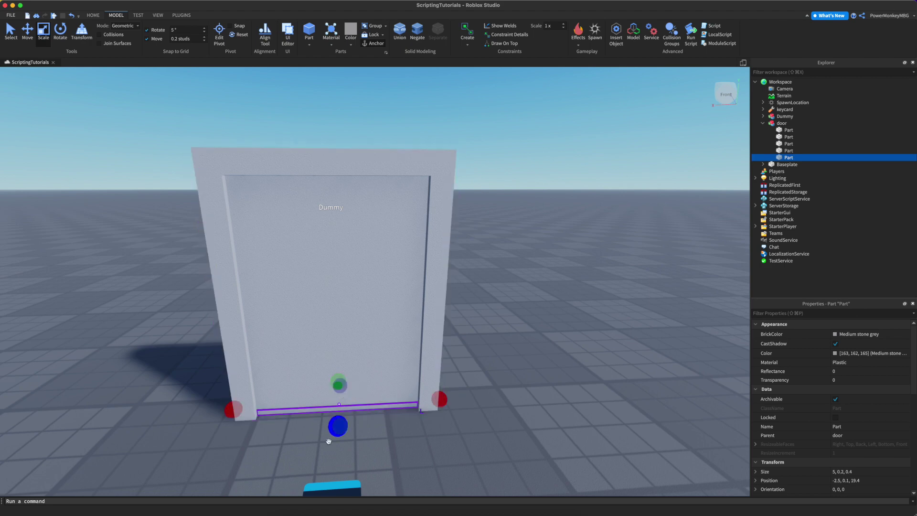
left_click(362, 376)
left_click_drag(337, 419, 337, 416)
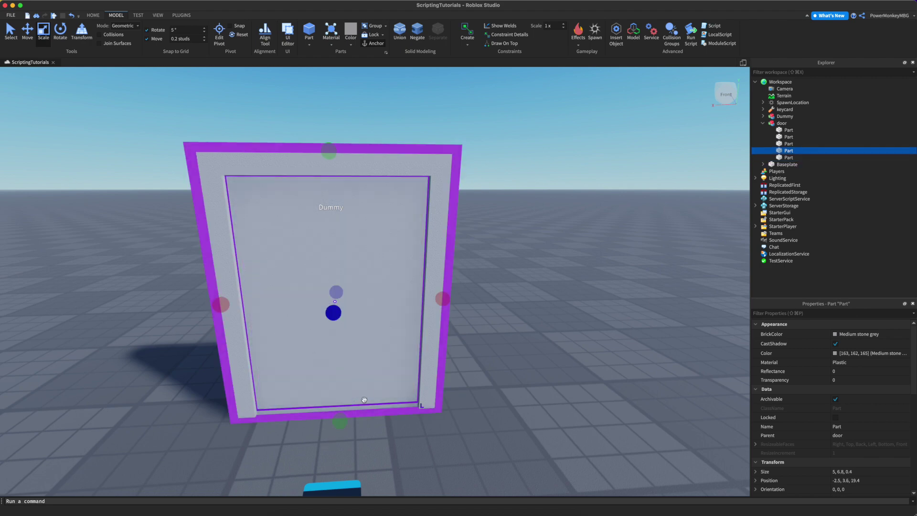
Using a 0.1-stud movement snap, enlarge the sill to 5 × 0.3 × 0.6 studs and shorten the door panel to 6.7 studs.
left_click(382, 406)
key("f")
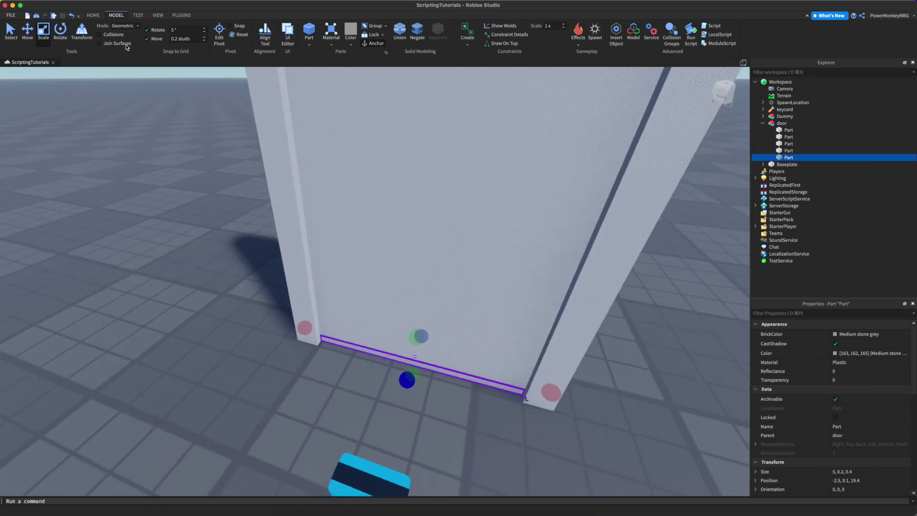
type("0.1")
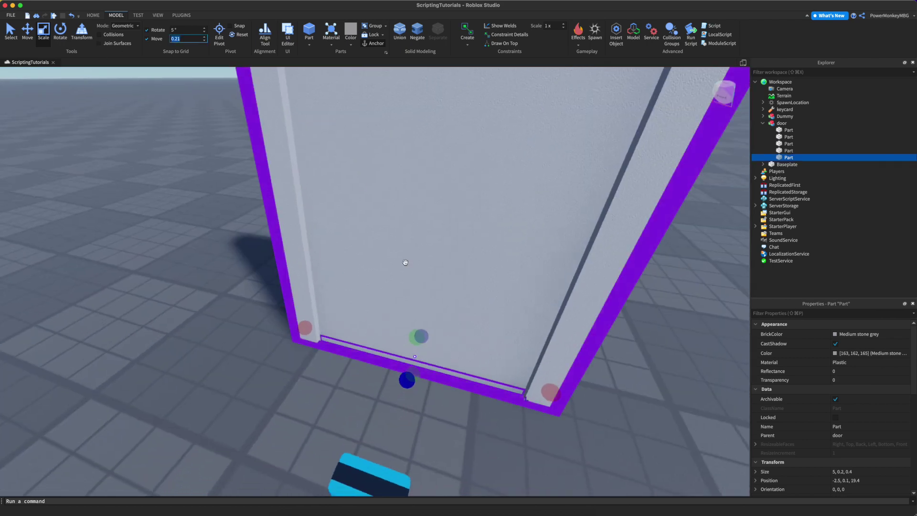
left_click_drag(407, 380, 405, 383, "super")
right_click_drag(411, 270, 415, 262)
scroll(415, 266, "down", 2)
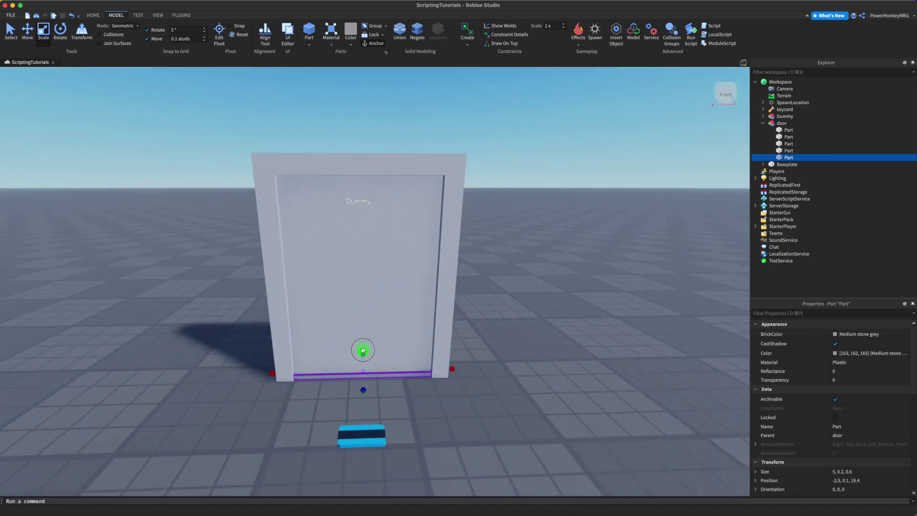
left_click(362, 345)
left_click(362, 374)
Set the sill's material to Metal and the door panel's material to DiamondPlate.
left_click(864, 366)
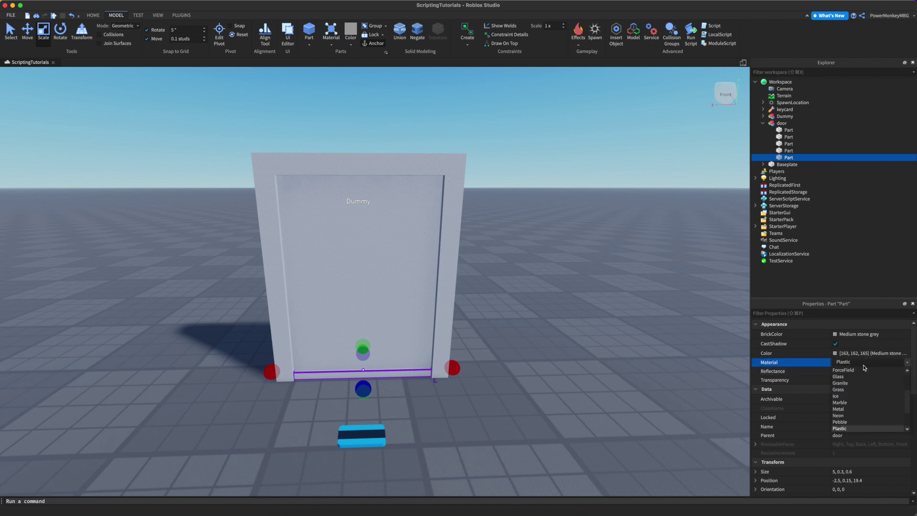
key("Down")
key("Return")
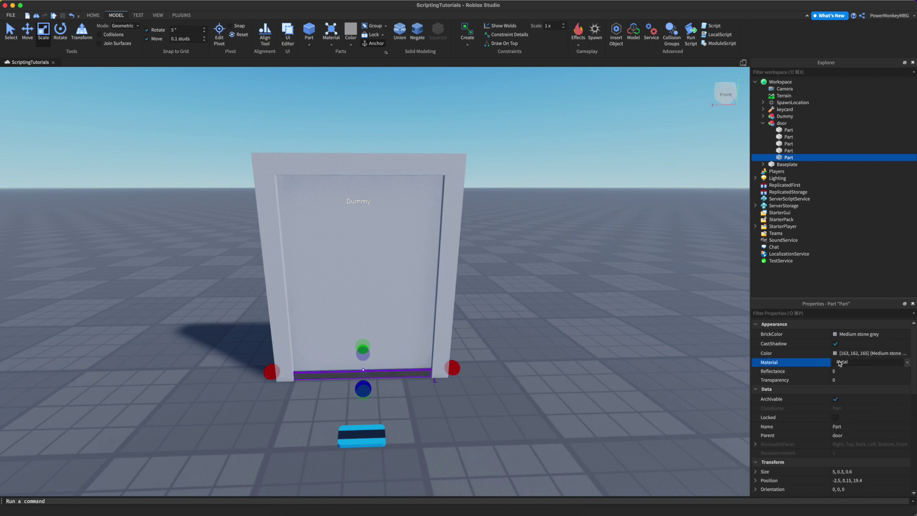
left_click(389, 266)
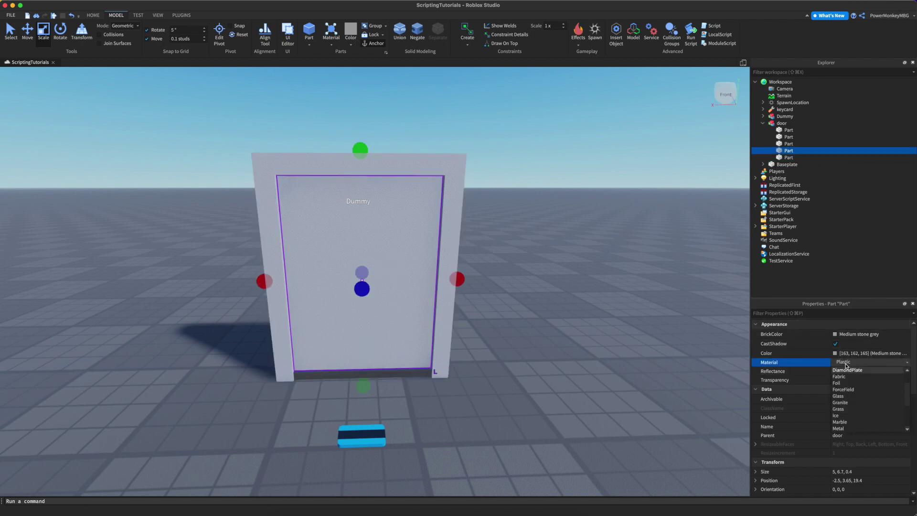
left_click(846, 370)
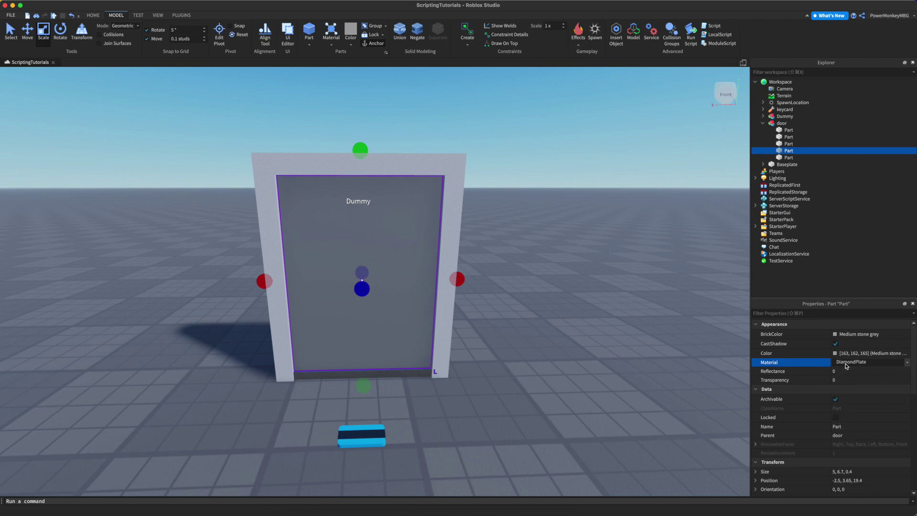
Set the material of both door posts and the lintel to Metal.
left_click(448, 189)
left_click(305, 170, "shift")
left_click(266, 193, "shift")
left_click(855, 365)
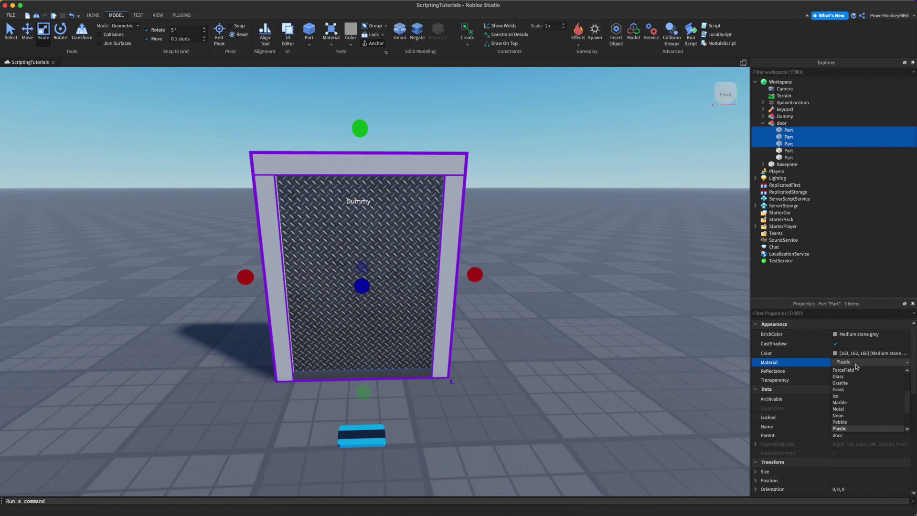
left_click(838, 408)
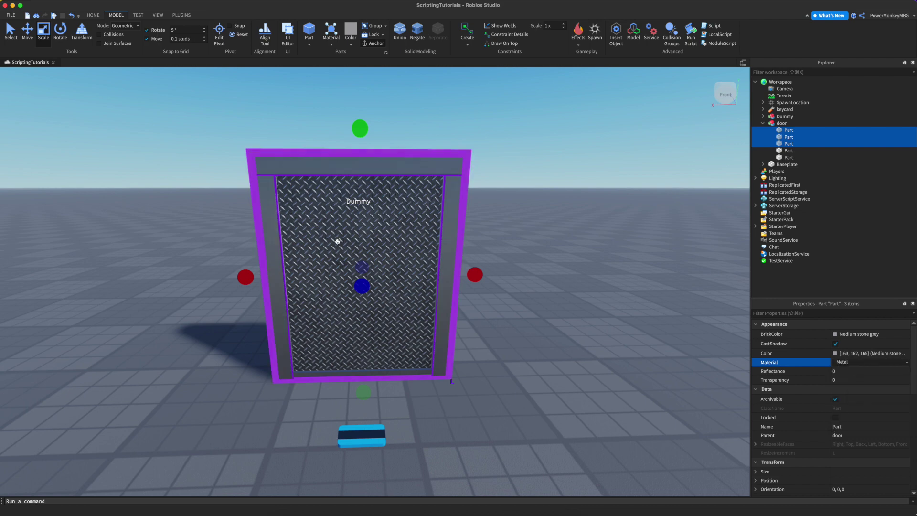
Darken the color of the door sill to a deeper grey.
left_click(389, 242)
right_click_drag(502, 318, 502, 322)
left_click(421, 358)
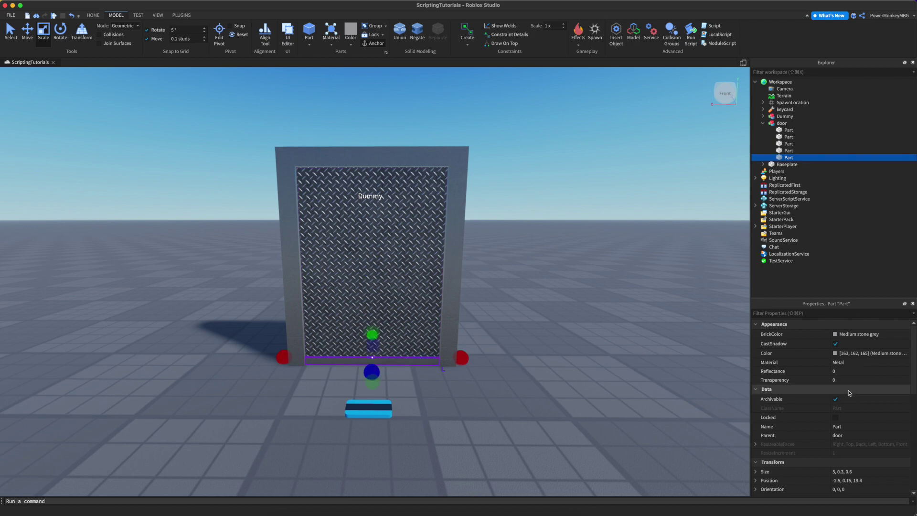
left_click(834, 352)
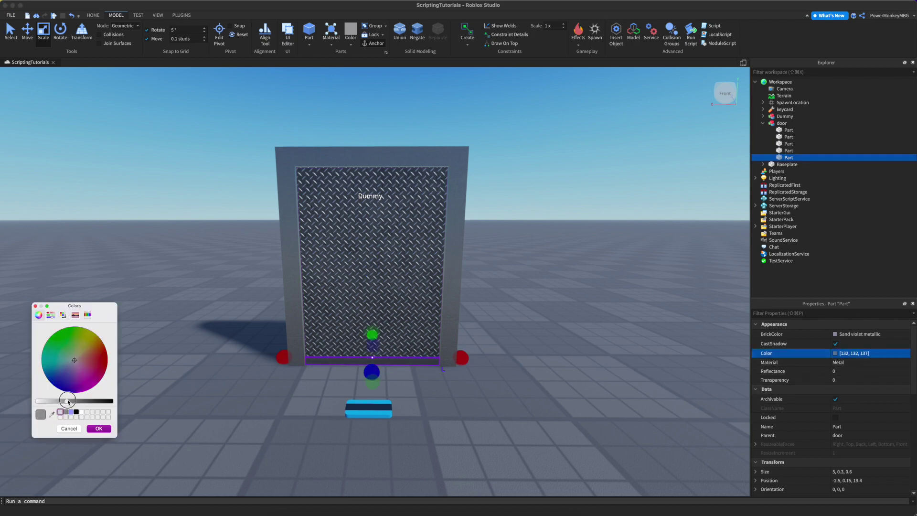
left_click(90, 430)
Duplicate the door post at X -5.3 and move the copy out of the door model into Workspace.
left_click(532, 163)
key("s")
key("a")
right_click_drag(497, 198, 496, 200)
key("w")
key("d")
key("s")
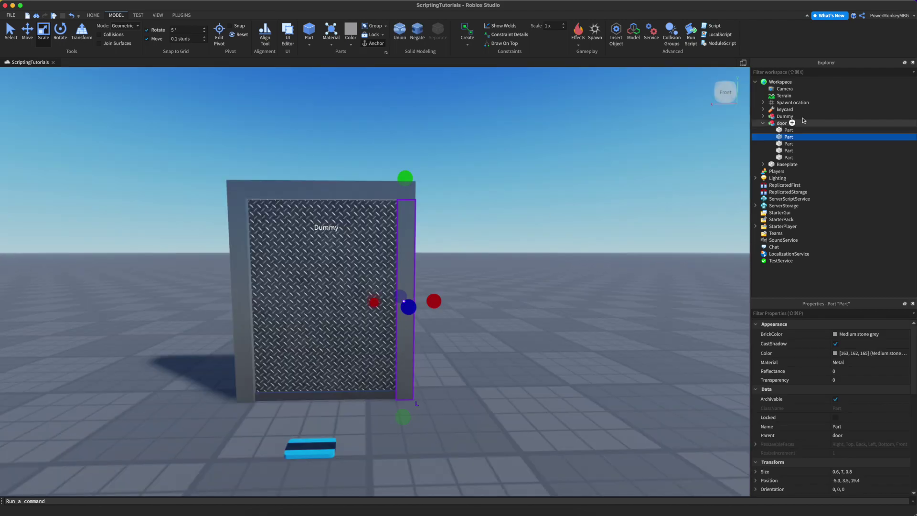
key("super+d")
left_click_drag(793, 139, 796, 82)
left_click(762, 123)
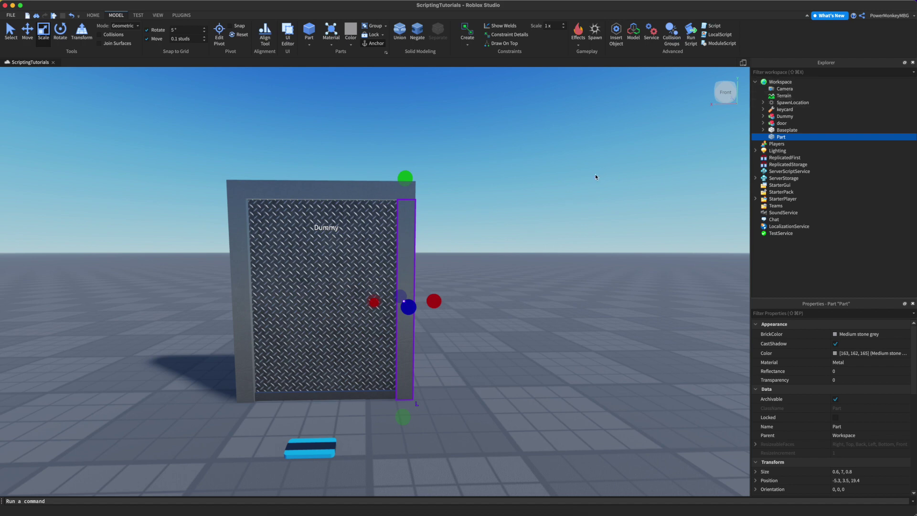
Move the copied post sideways to about X -5.9, beside the door frame, and name it Wall.
key("super+2")
left_click_drag(451, 302, 463, 301)
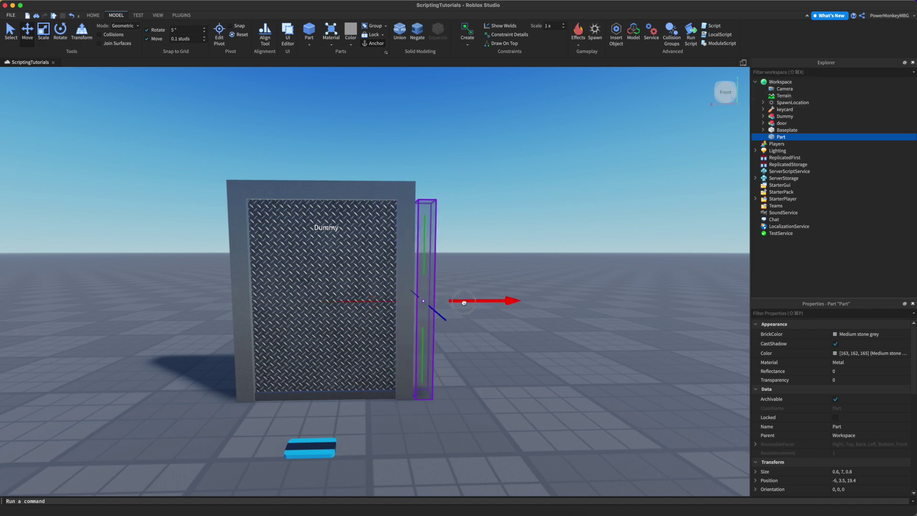
left_click(859, 426)
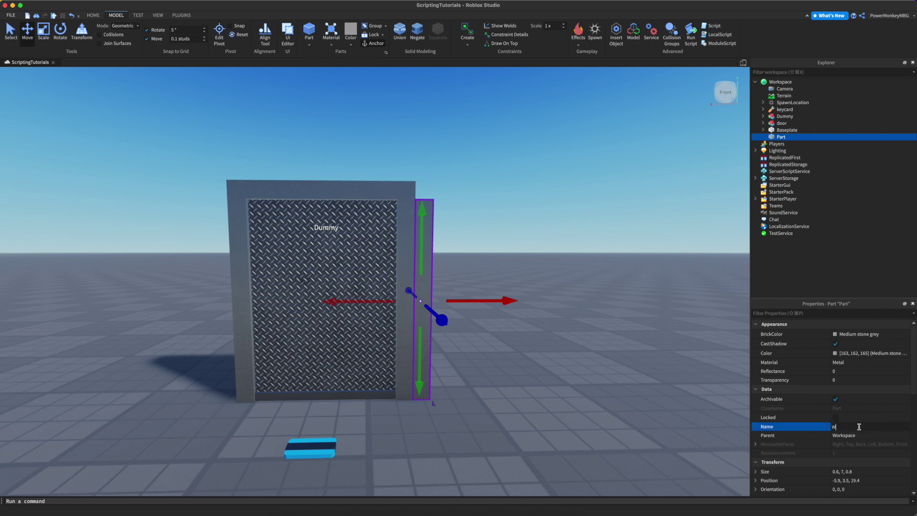
With a 0.2-stud movement snap, enlarge the Wall part to 10.4 × 10.4 × 1.2 studs beside the door frame.
key("super+3")
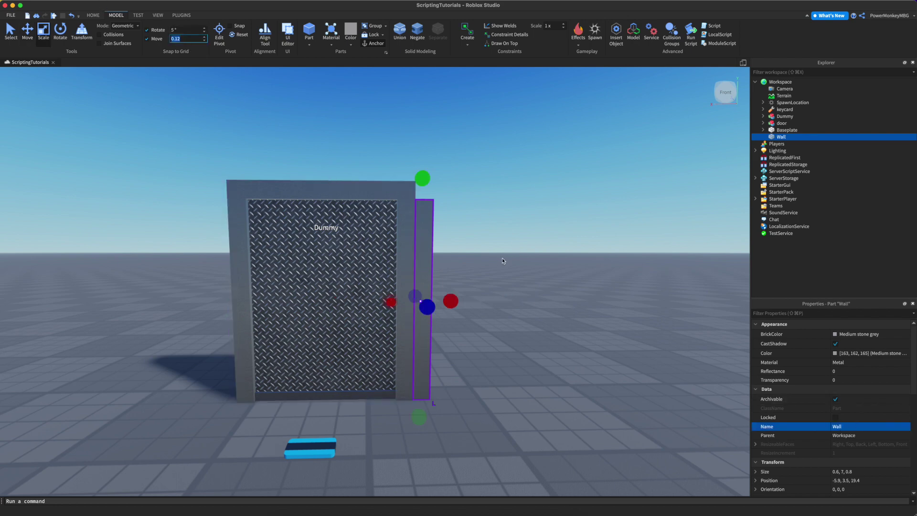
left_click_drag(449, 301, 622, 290)
left_click_drag(478, 174, 478, 124)
key("s")
key("d")
right_click_drag(478, 124, 464, 148)
left_click_drag(360, 220, 353, 223, "super")
key("a")
right_click_drag(353, 223, 354, 224)
key("s")
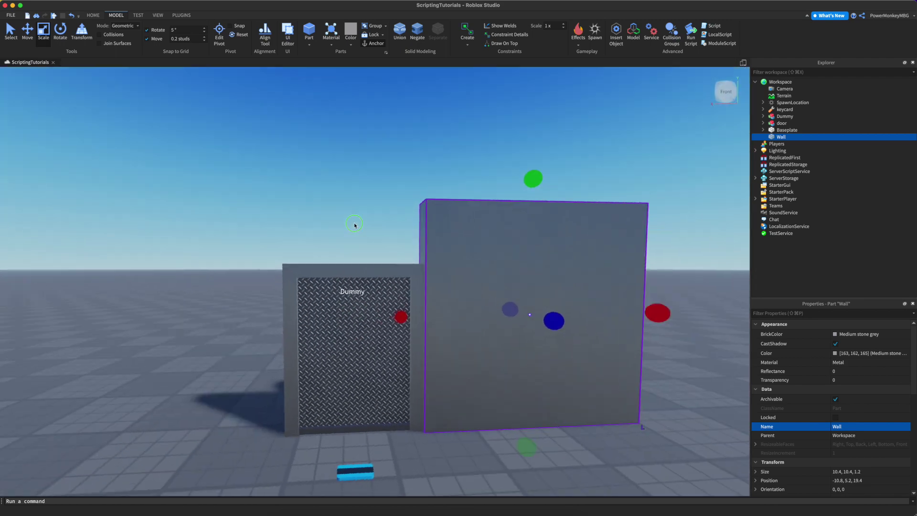
Set the Wall part's material to Plastic.
scroll(355, 224, "down", 2)
left_click(855, 362)
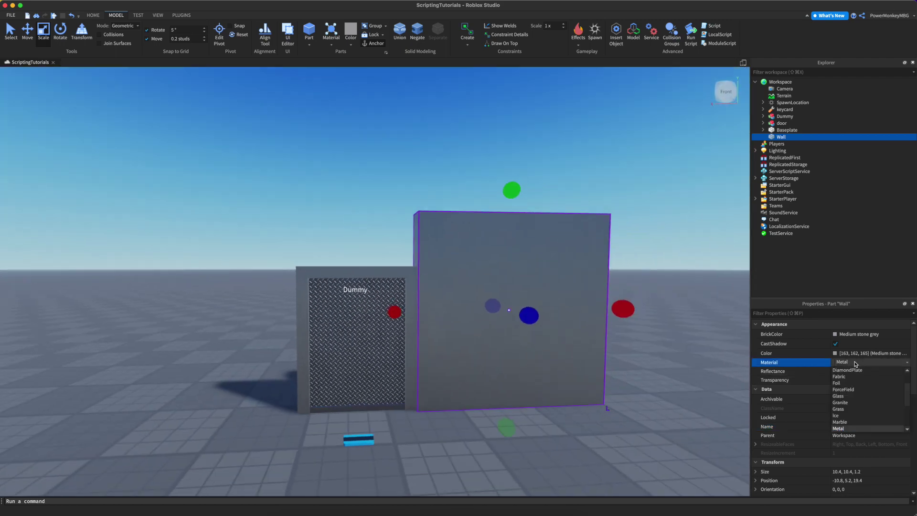
key("Down")
key("Down")
key("Down")
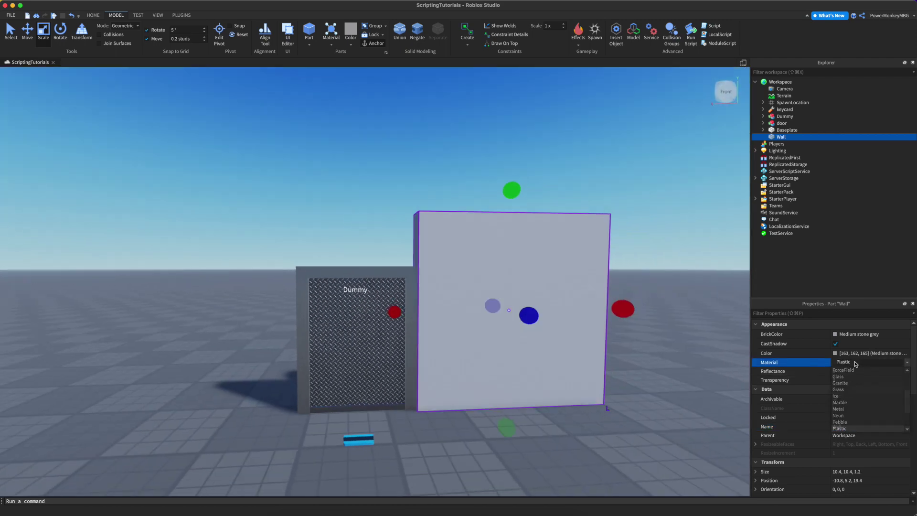
Duplicate the wall and move the copy to the opposite side of the door frame.
key("super+2")
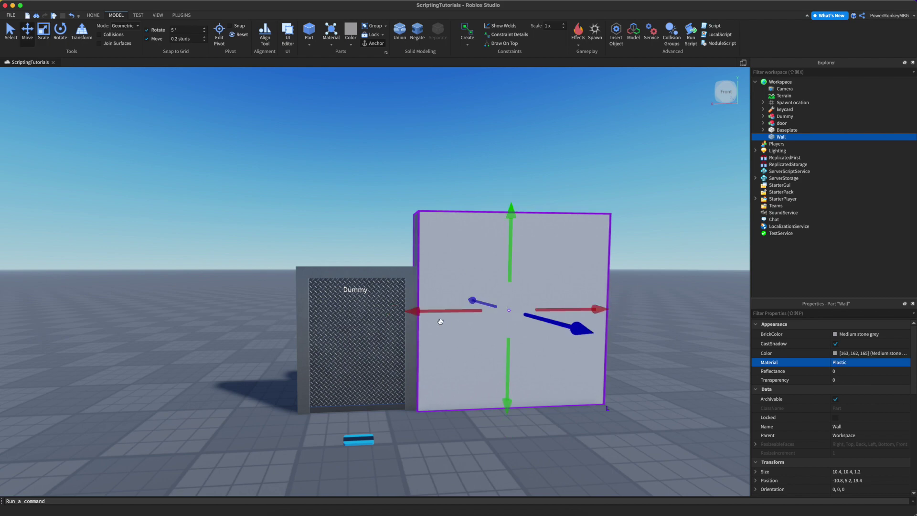
key("super+d")
left_click_drag(437, 311, 107, 314)
Duplicate the wall again and reshape the copy into a 6.2 × 2.8 × 1.2-stud section filling the gap above the door frame.
key("super+d")
mouse_move(289, 312)
left_mouse_down()
mouse_move(455, 310)
mouse_move(274, 314)
left_mouse_up()
key("super+4")
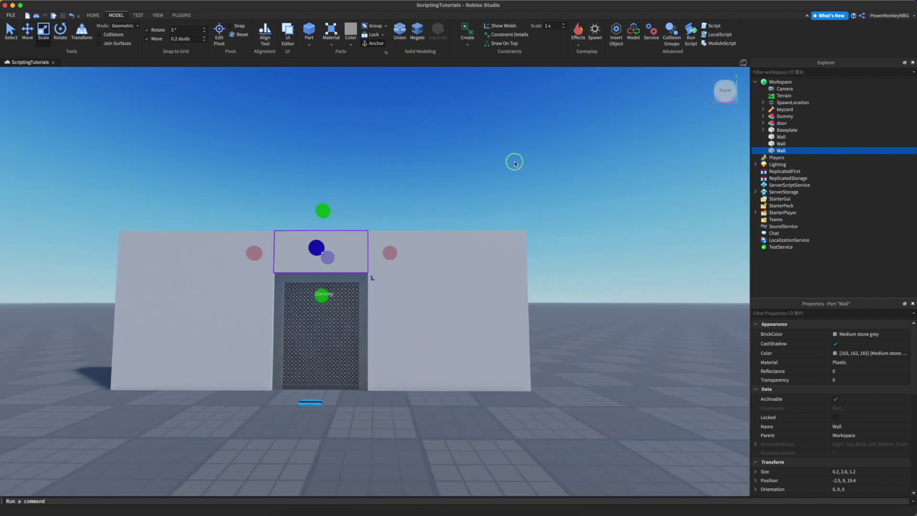
Examine the door, its frame and the adjoining walls from a distance and up close.
key("w")
key("a")
key("w")
mouse_move(502, 221)
right_mouse_down()
mouse_move(490, 239)
mouse_move(516, 228)
right_mouse_up()
left_click_drag(516, 227, 268, 366)
right_click_drag(430, 221, 430, 221)
key("w")
left_click(416, 254)
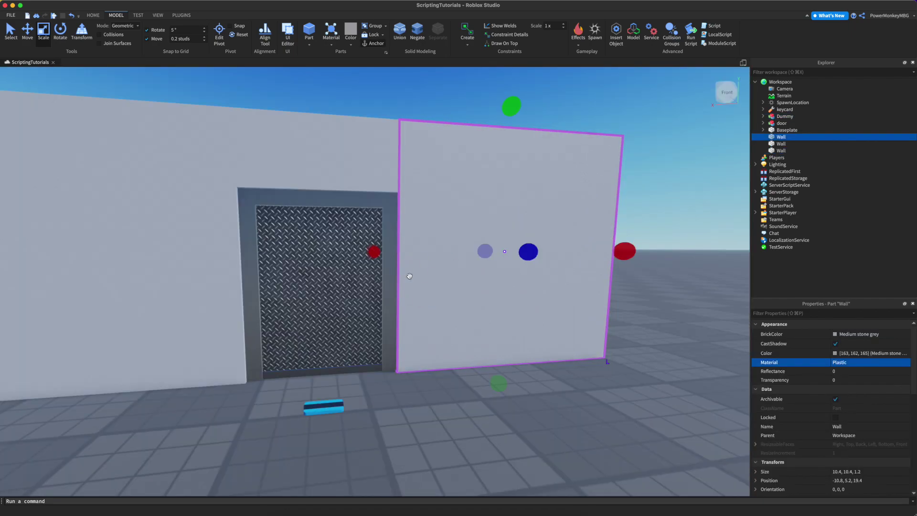
scroll(425, 263, "up", 3)
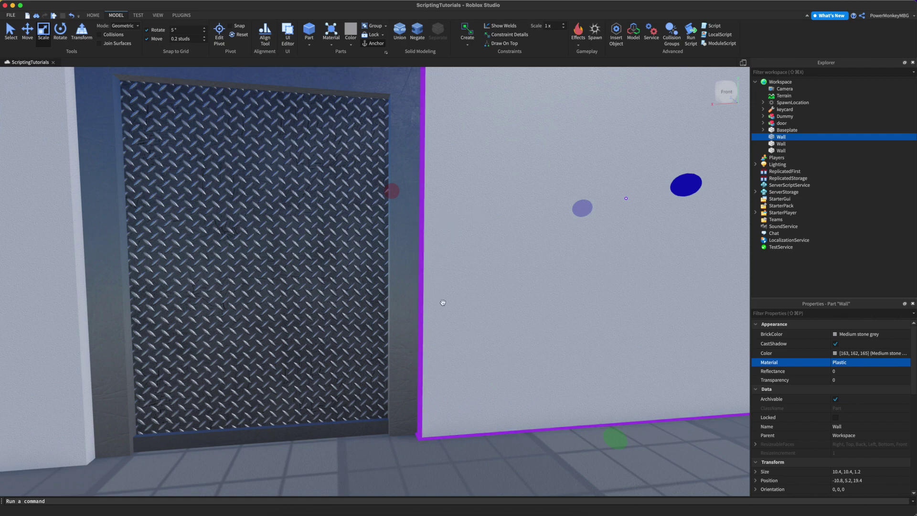
scroll(454, 223, "down", 5)
scroll(454, 223, "up", 3)
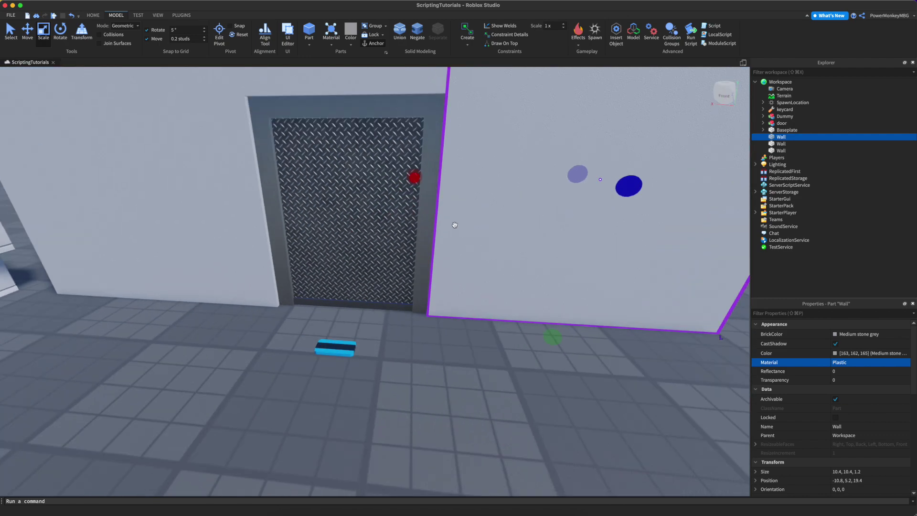
Insert a Model inside the door model and name it sensor.
left_click(786, 124)
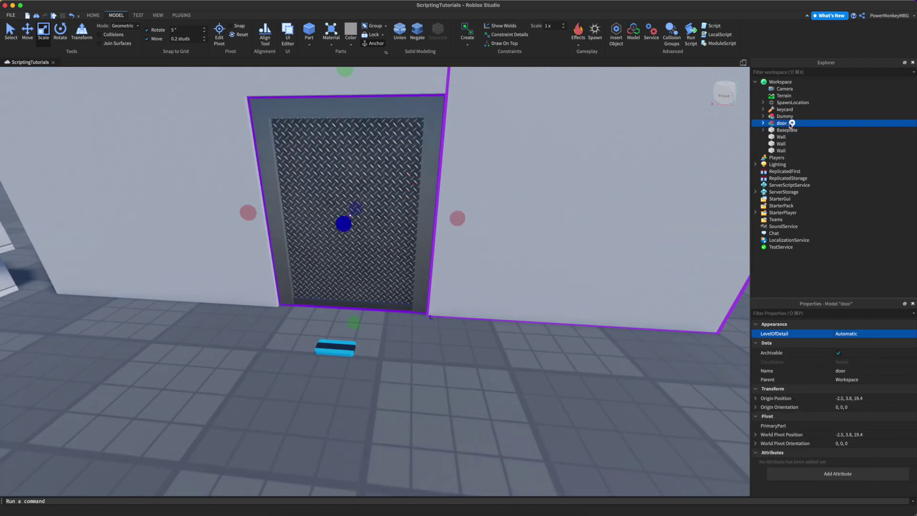
left_click(792, 123)
type("mod")
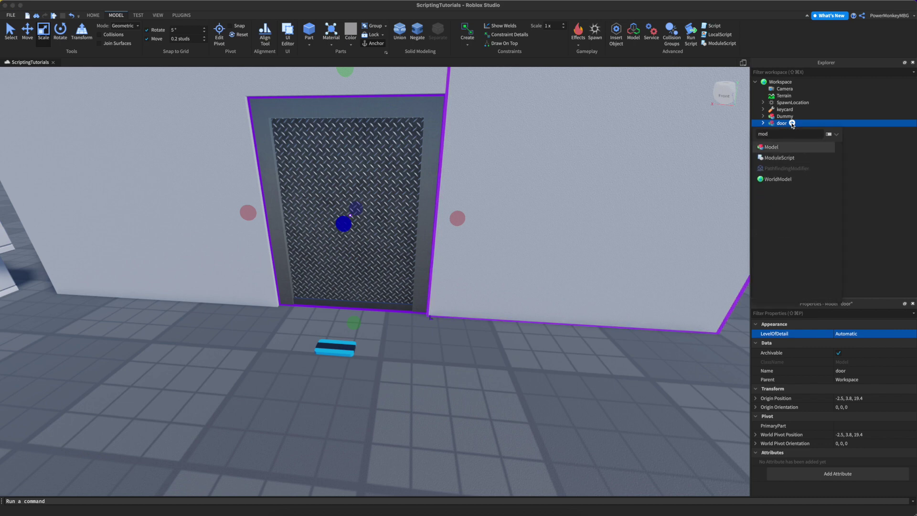
key("Return")
left_click(788, 130)
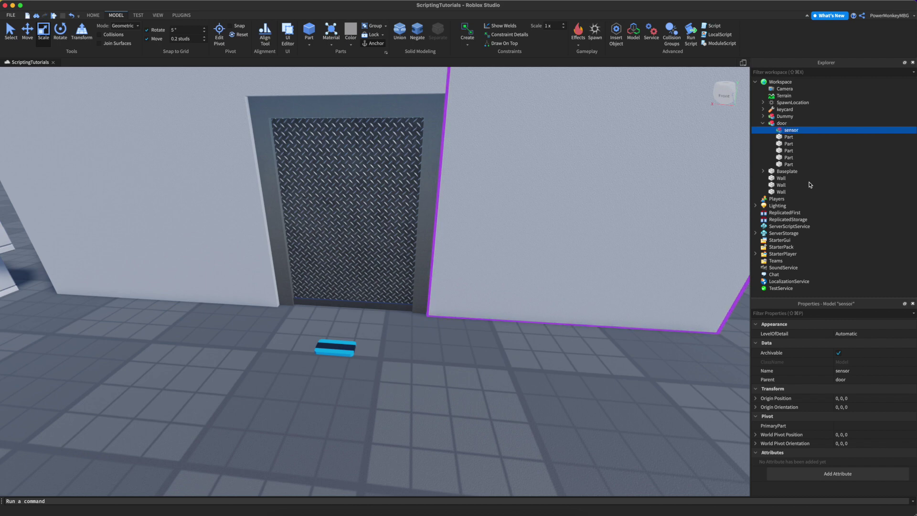
Insert a Part into the sensor model and select that part above the doorway.
left_click(804, 130)
type("P")
key("Up")
key("Up")
key("Return")
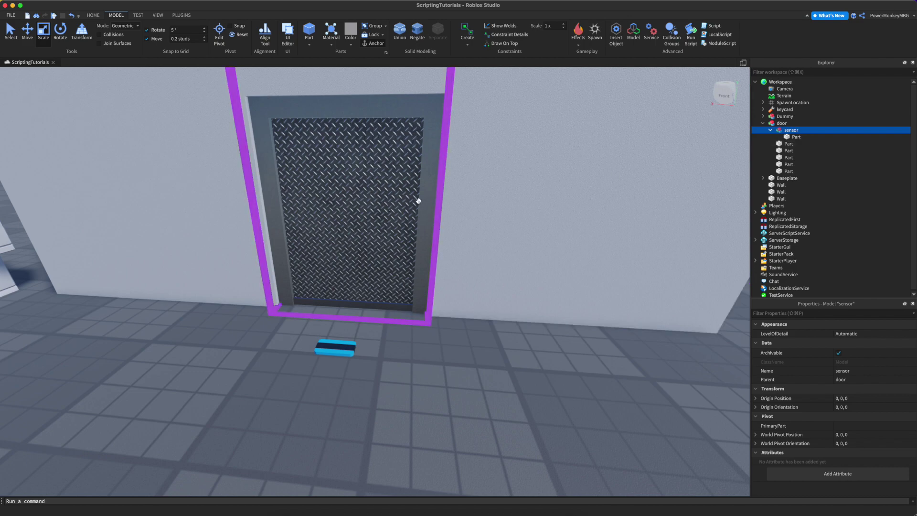
right_click_drag(418, 201, 419, 206)
left_click(419, 206, "alt")
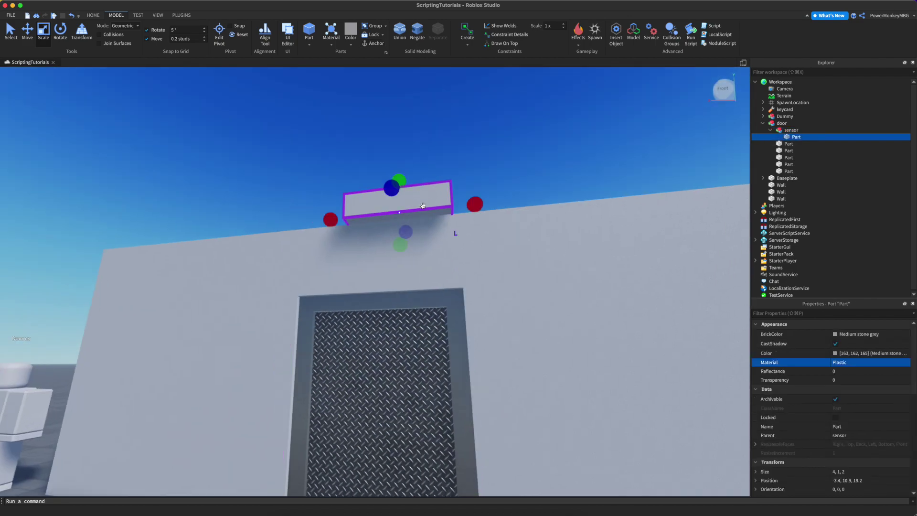
left_click_drag(429, 202, 475, 264)
right_click_drag(475, 264, 476, 275)
key("super+z")
Move the sensor part down from above the doorway onto the wall beside the door frame.
right_click_drag(427, 236, 427, 231)
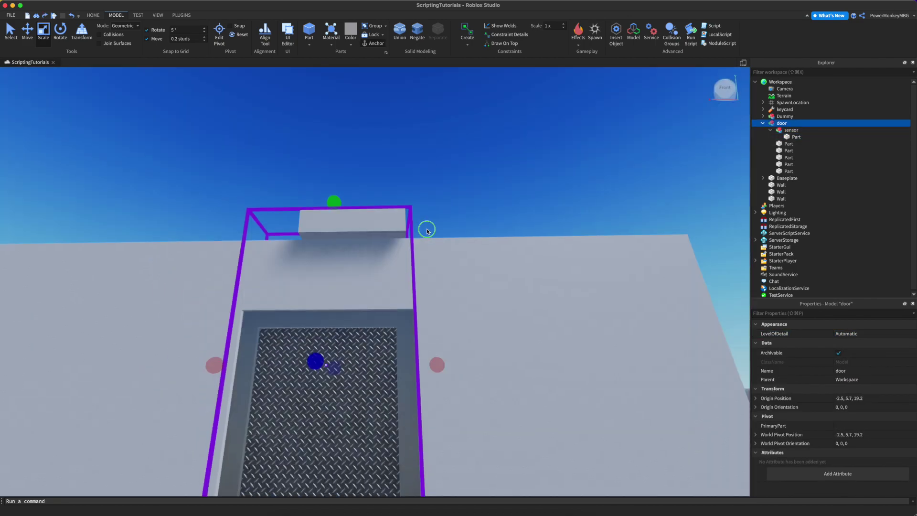
left_click_drag(378, 219, 514, 417, "alt")
right_click_drag(514, 417, 512, 387)
left_click_drag(499, 343, 506, 374, "alt")
right_click_drag(506, 375, 523, 300)
Scale the sensor part down to a 1 × 1.4 × 0.2 stud panel on the wall beside the door frame.
left_click_drag(566, 287, 495, 270)
left_click_drag(389, 272, 428, 250)
left_click_drag(443, 195, 447, 175)
left_click_drag(508, 260, 469, 258)
scroll(470, 257, "up", 2)
right_click_drag(469, 258, 468, 257)
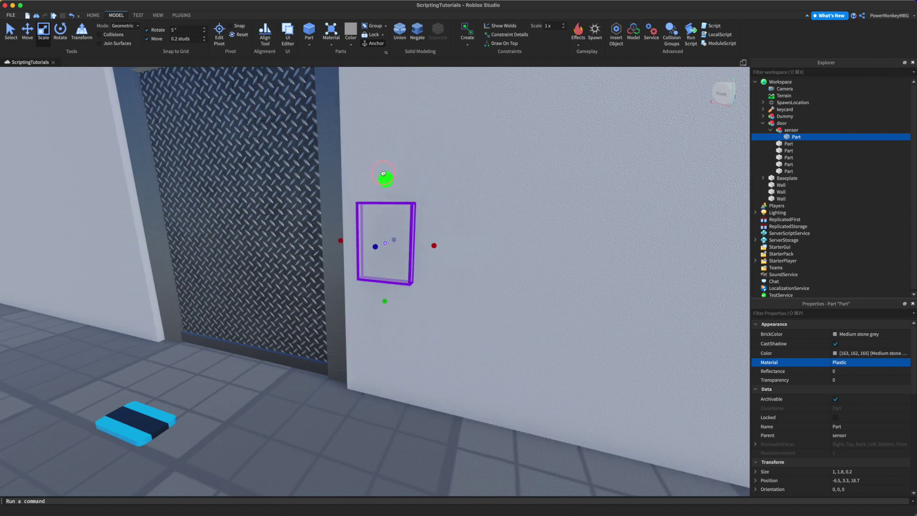
right_click_drag(381, 179, 381, 178)
right_click_drag(403, 223, 387, 233)
Duplicate the sensor panel and shrink the copy's height symmetrically to 1 stud.
key("super+d")
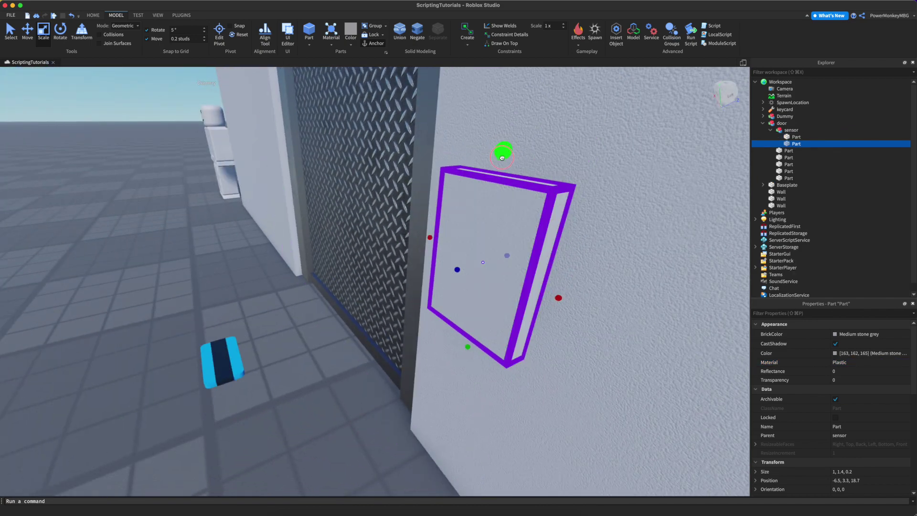
left_click_drag(501, 156, 497, 176, "super")
right_click_drag(477, 252, 477, 253)
right_click_drag(427, 266, 427, 266)
key("super+3")
left_click(490, 288, "super")
key("super+3")
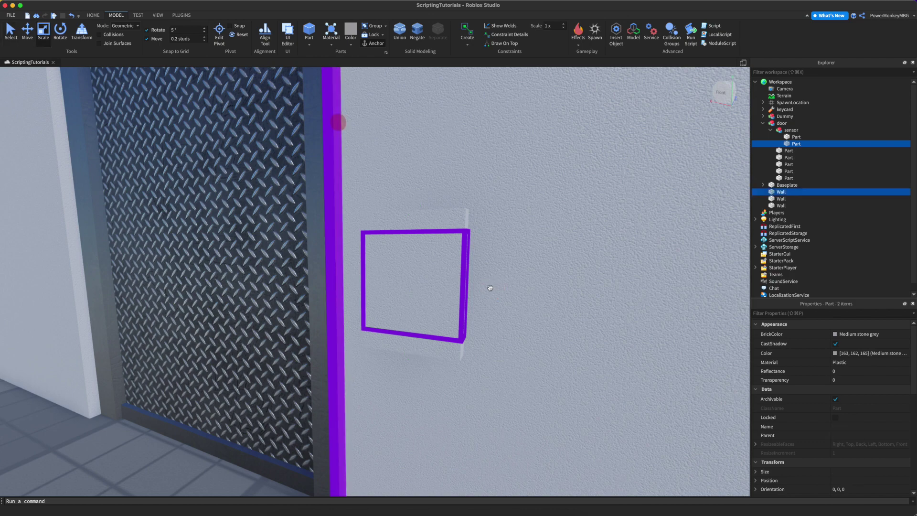
Scale the panel's copy down to a 0.6 × 0.4 × 0.2 stud rectangle in the upper half of the panel.
left_click(450, 264, "alt")
left_click(444, 219, "alt")
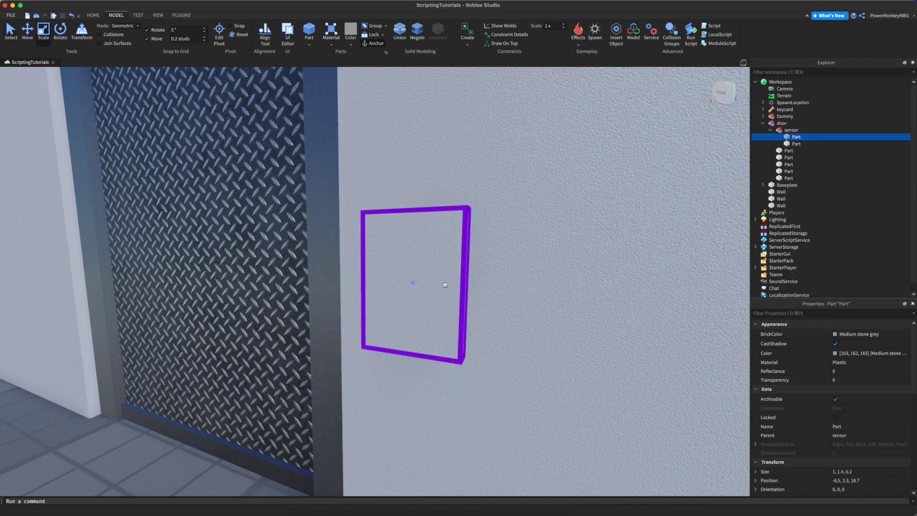
left_click(796, 143)
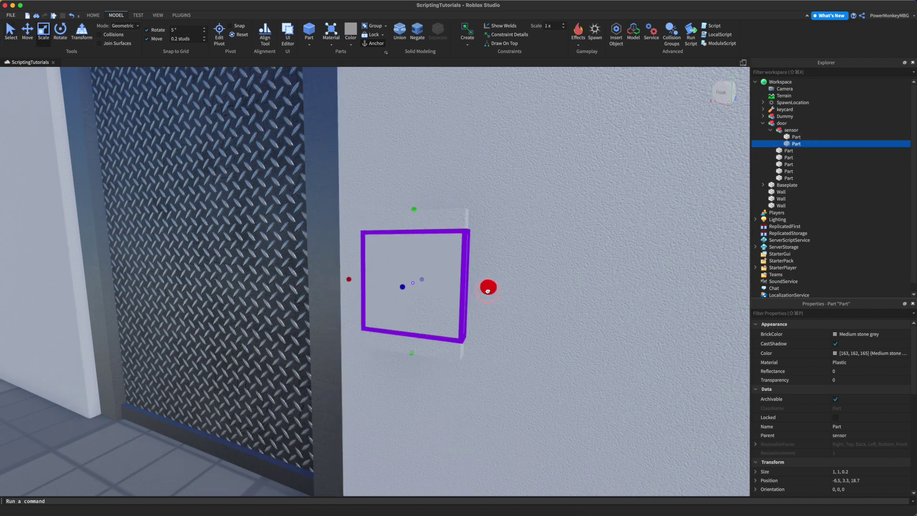
left_click_drag(477, 291, 477, 292)
left_click_drag(420, 351, 422, 295)
Duplicate the small rectangle, move the copy to the lower part of the panel and scale it to 0.6 × 0.2 × 0.2 studs.
key("super+d")
key("super+2")
left_click_drag(411, 299, 411, 358)
key("super+3")
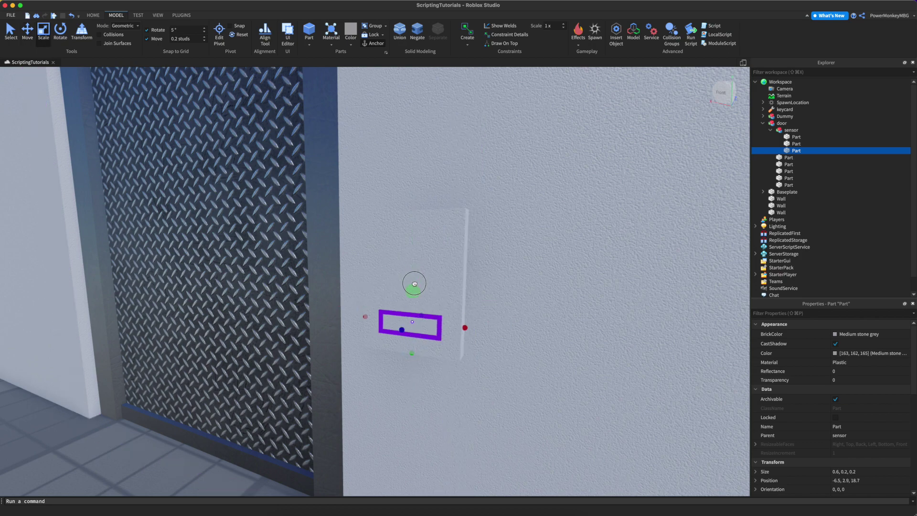
left_click_drag(414, 284, 414, 283)
Duplicate the lower rectangle, deepen the copy to 0.6 studs on both sides and negate it.
key("super+d")
left_click_drag(401, 329, 394, 335, "super")
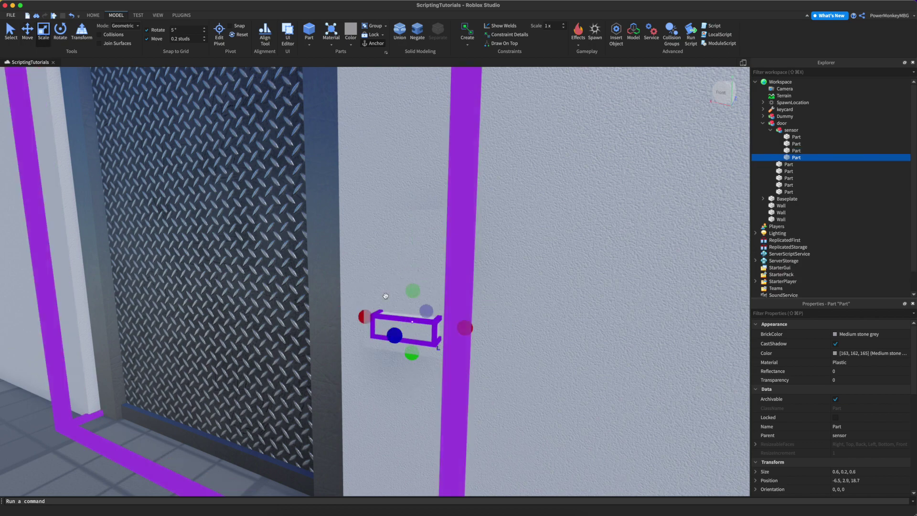
key("super+shift+n")
Duplicate the upper rectangle, deepen the copy through the panel and negate it.
left_click(412, 248)
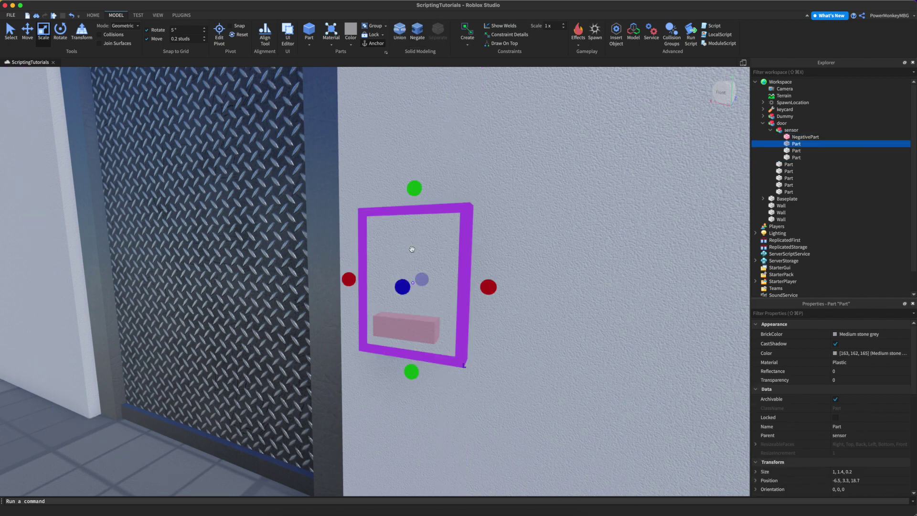
left_click(796, 150)
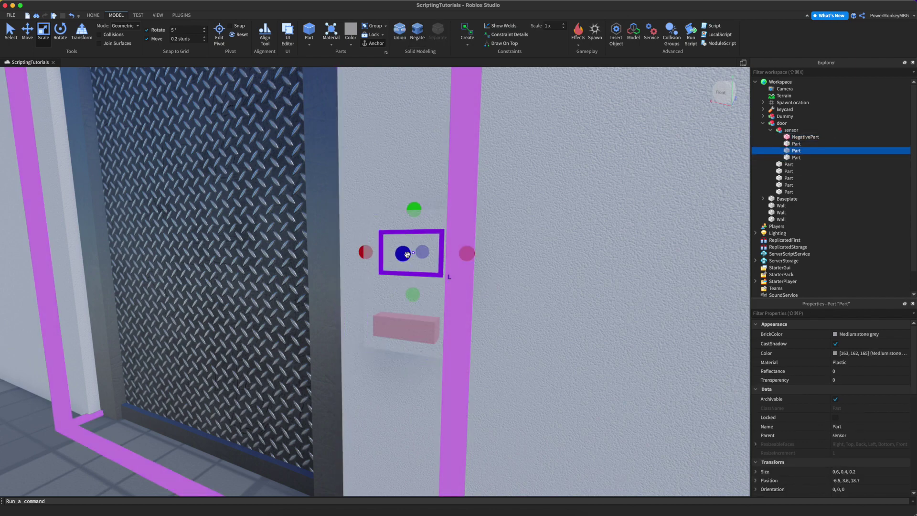
left_click(416, 32)
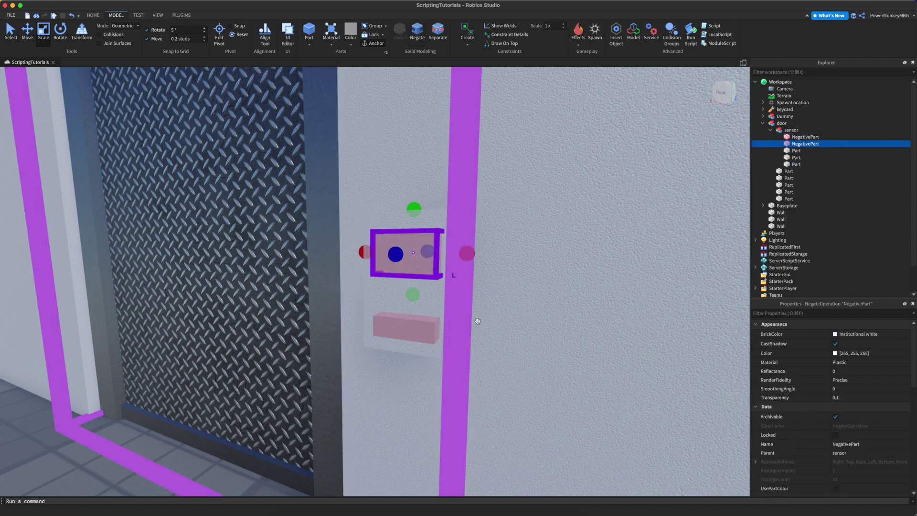
Union the sensor panel with both negative parts to cut the two openings.
left_click(426, 333, "alt+shift")
left_click(452, 327, "alt+shift")
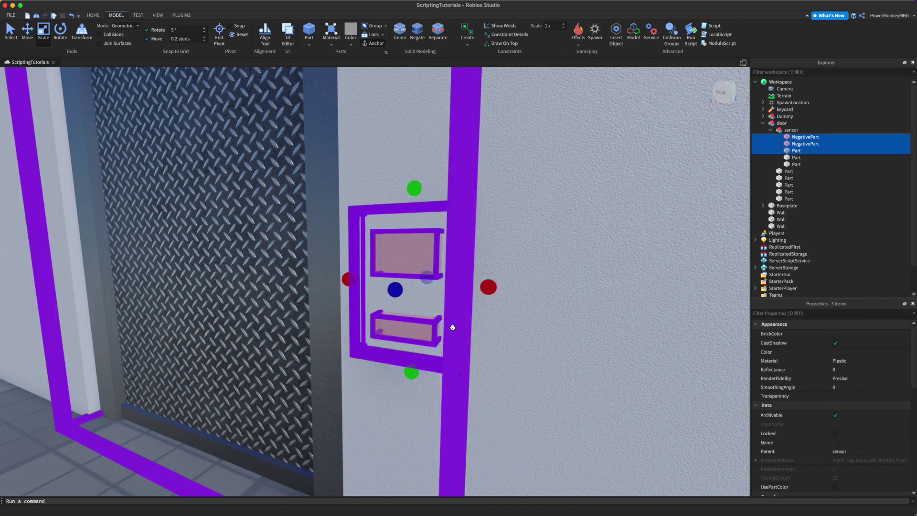
key("super+shift+g")
Rename the part in the sensor's upper opening as light.
left_click(436, 323)
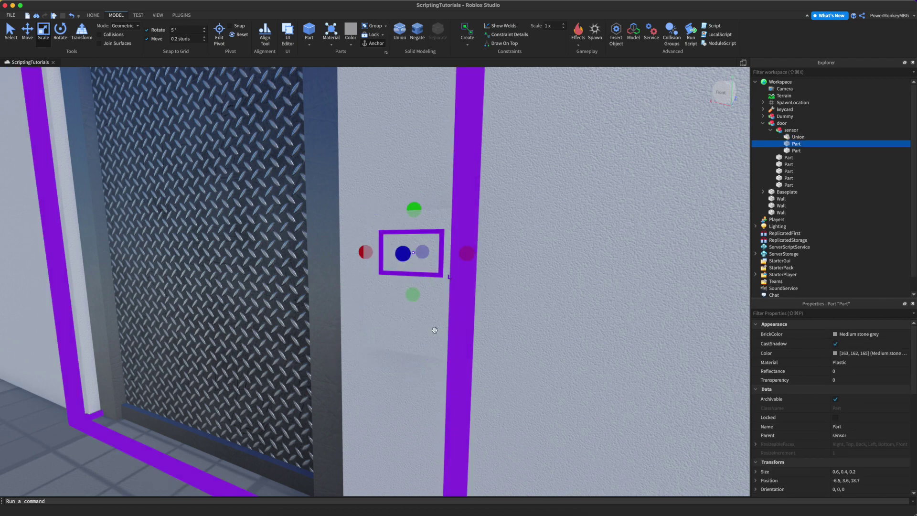
left_click(795, 146)
right_click(794, 145)
left_click(825, 197)
type("light")
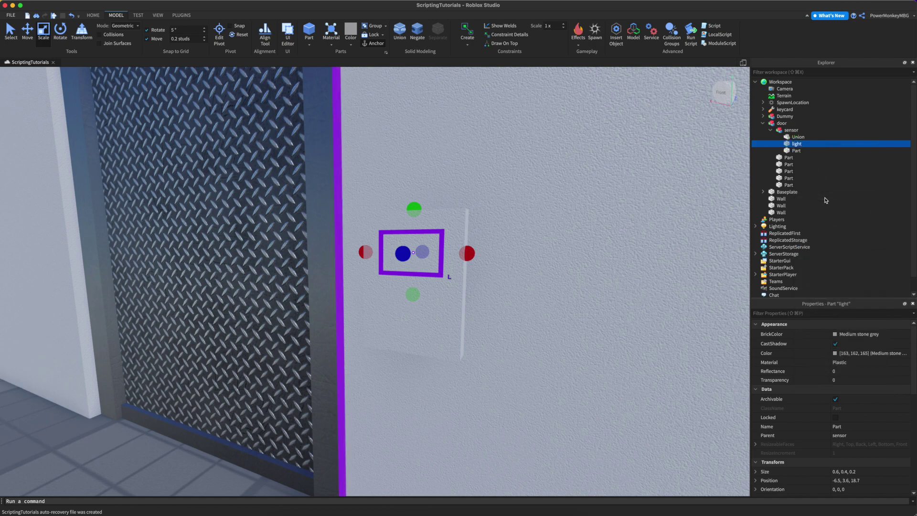
Rename the part in the lower opening as slider and make it SmoothPlastic in Really black.
right_click(796, 150)
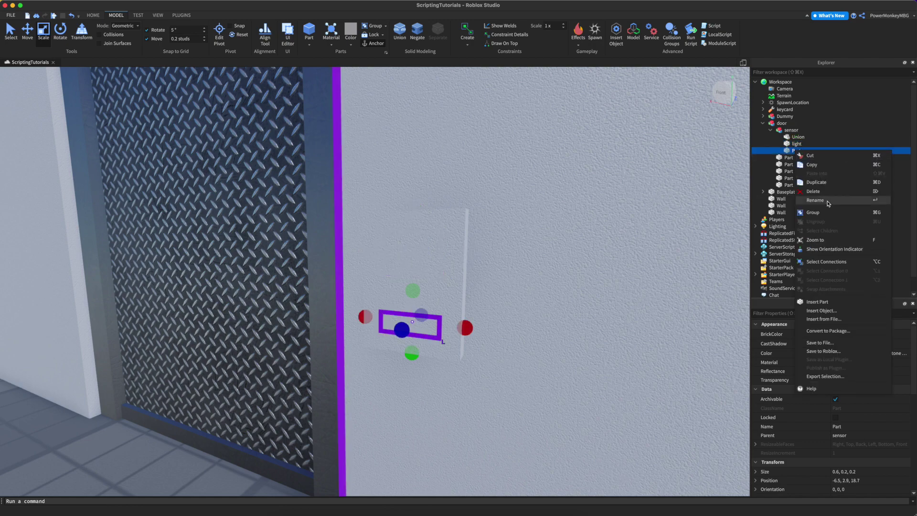
key("Escape")
right_click(798, 153)
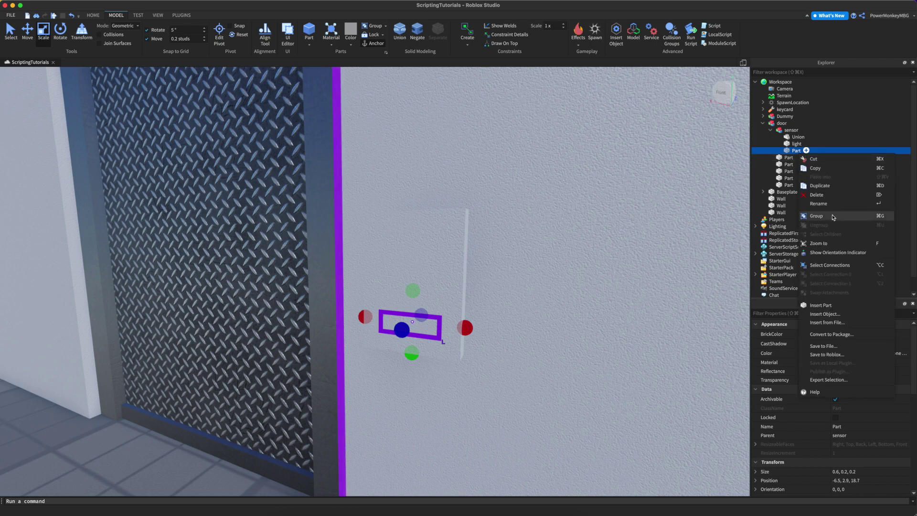
left_click(819, 203)
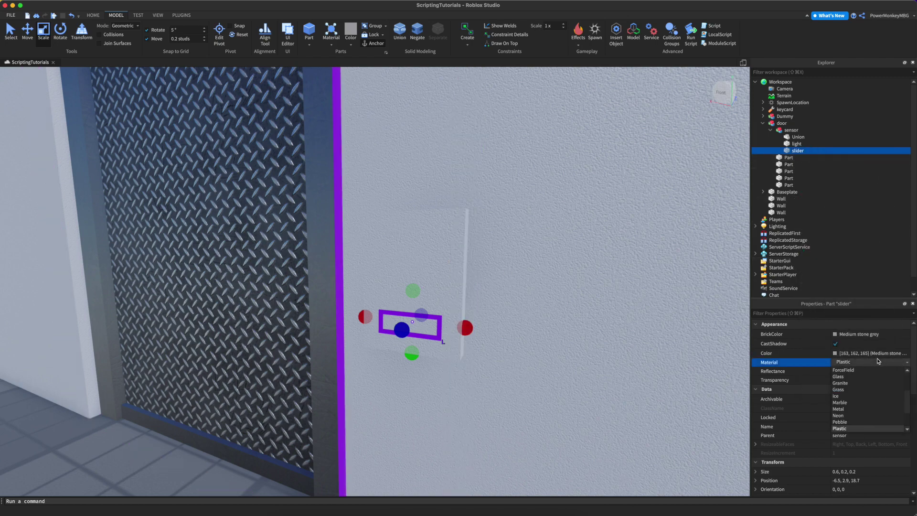
left_click(862, 334)
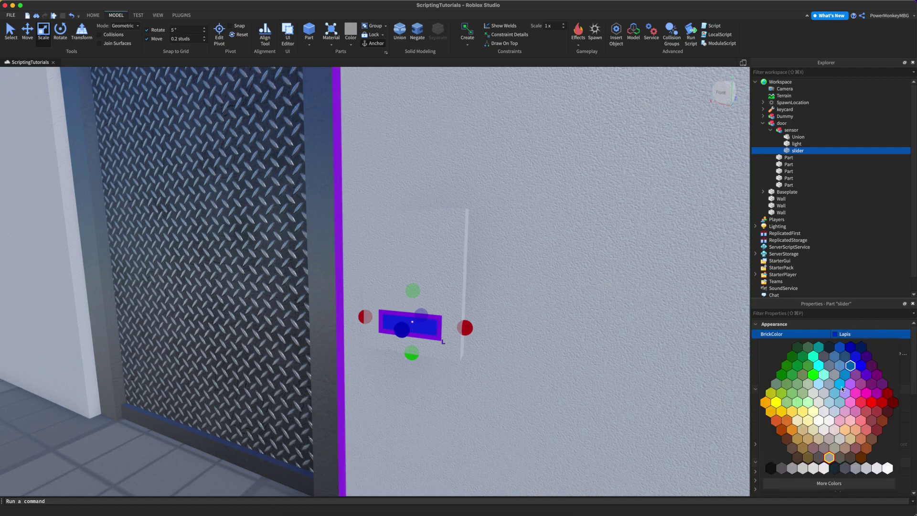
left_click(769, 469)
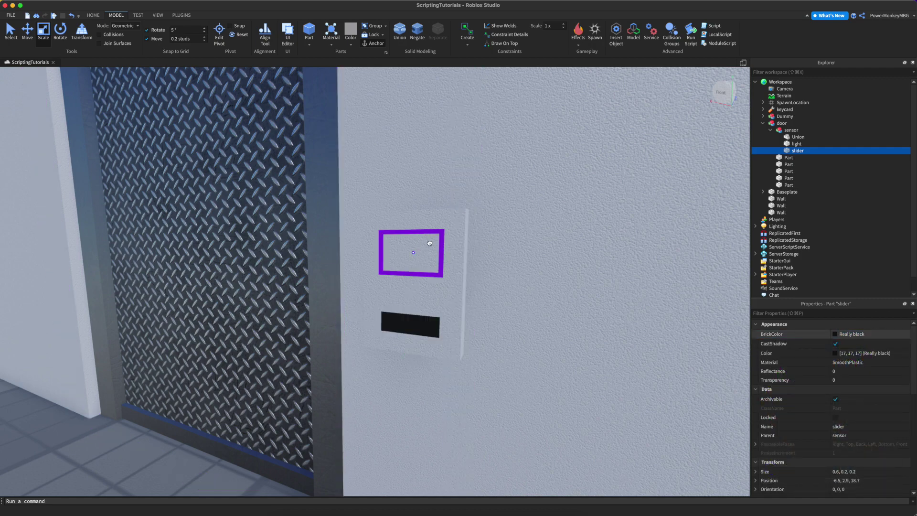
Set the light part's material to Neon and its BrickColor to Neon orange.
left_click(411, 252)
left_click(860, 363)
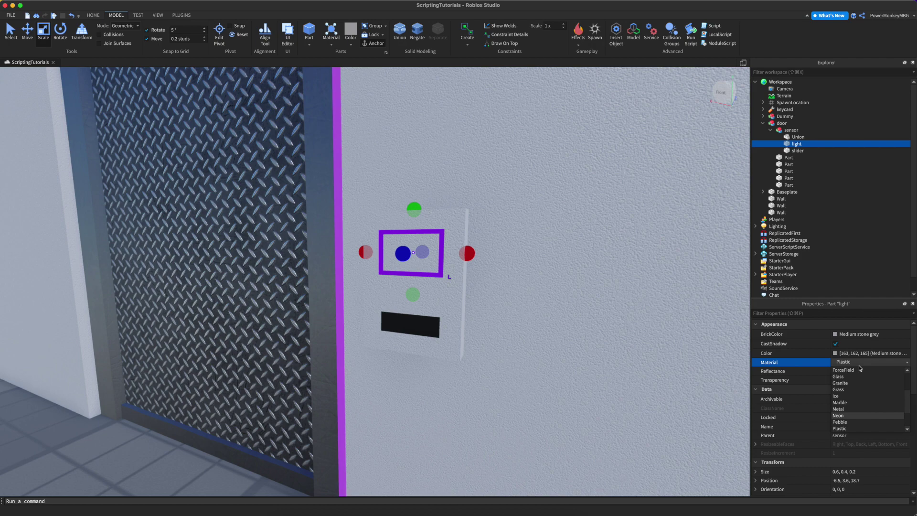
key("Return")
left_click(853, 336)
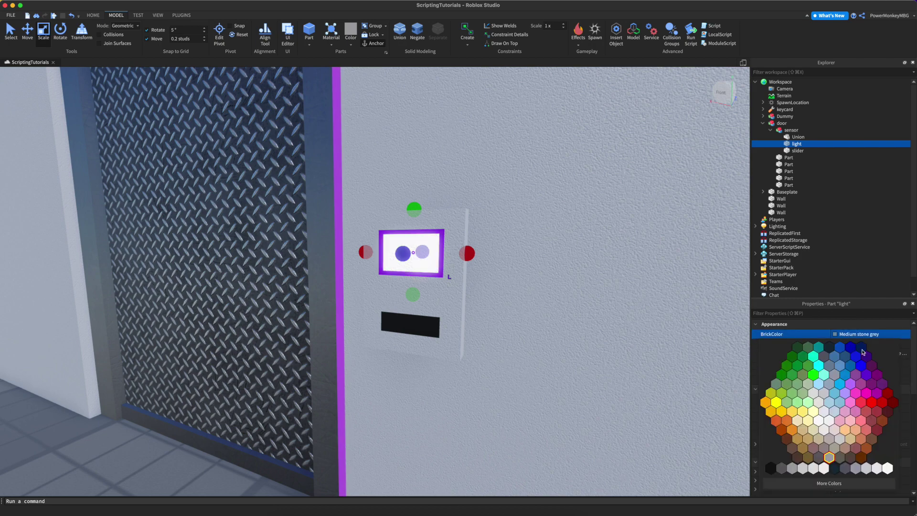
left_click(771, 411)
left_click(775, 421)
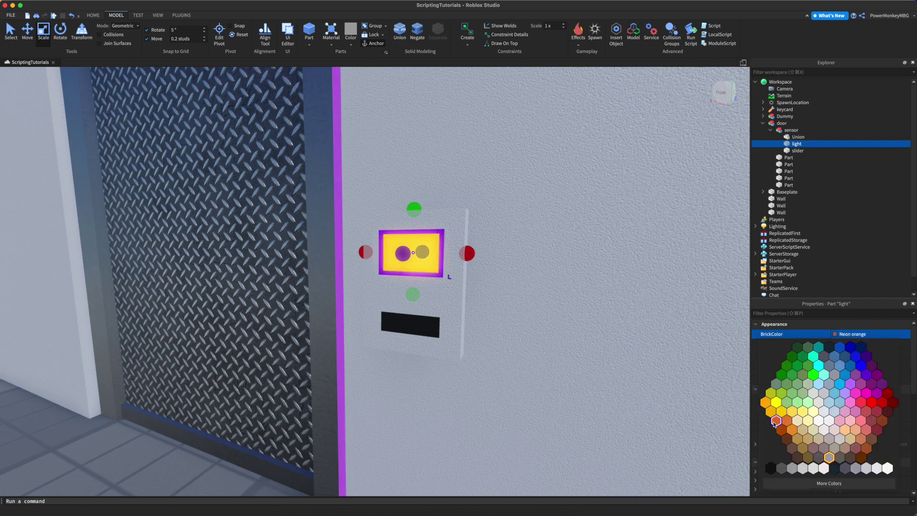
left_click(774, 424)
Set the sensor union's material to Metal and rename the union as Frame.
left_click(439, 301, "alt")
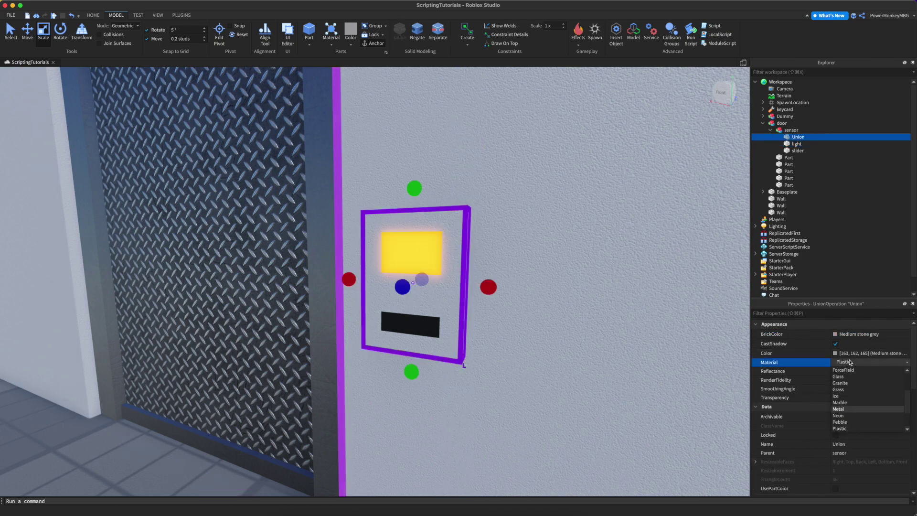
key("Return")
right_click_drag(410, 197, 411, 196)
key("s")
key("w")
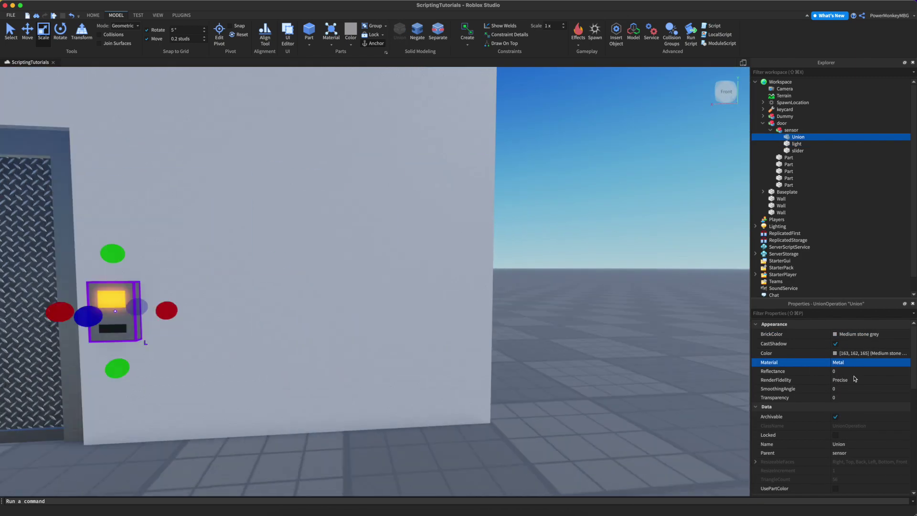
key("a")
left_click(836, 435)
left_click(842, 444)
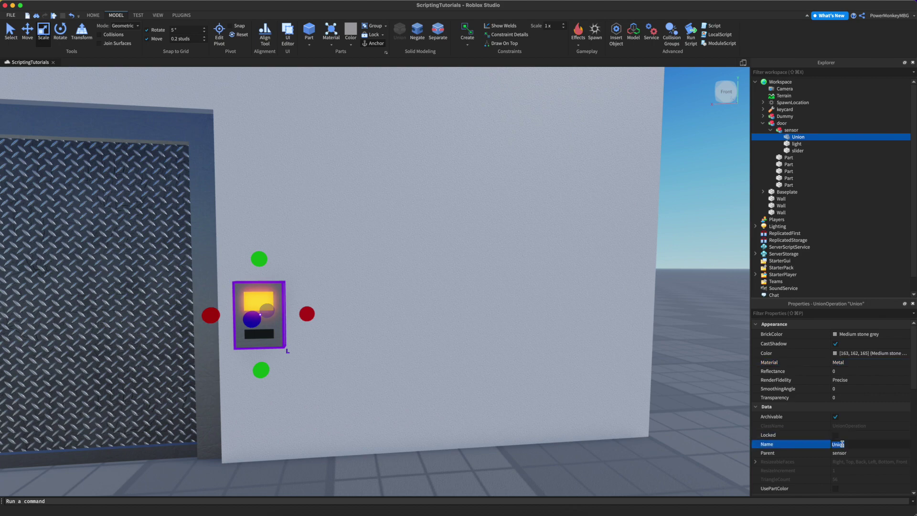
Examine the finished door and the card sensor beside it from a distance and up close.
right_click_drag(448, 262, 448, 262)
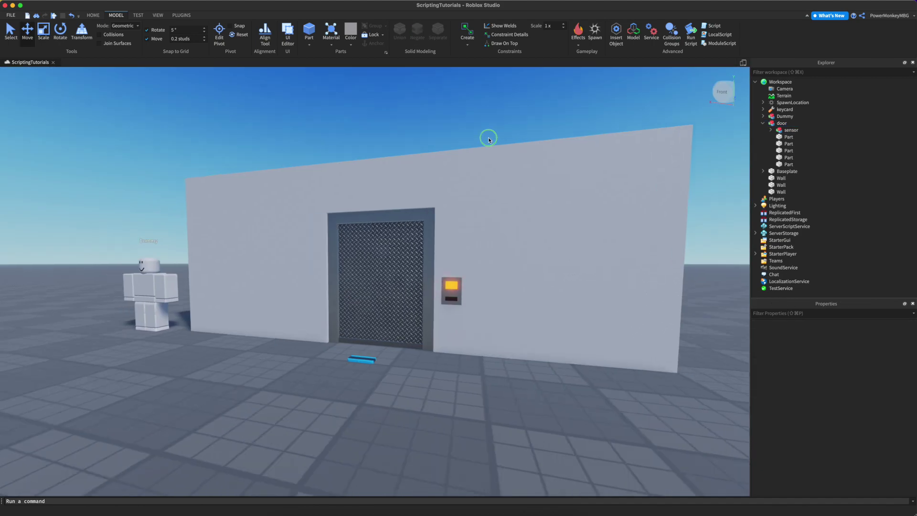
key("a")
right_click_drag(487, 138, 488, 138)
key("d")
scroll(487, 138, "up", 5)
scroll(487, 139, "down", 5)
scroll(487, 138, "up", 10)
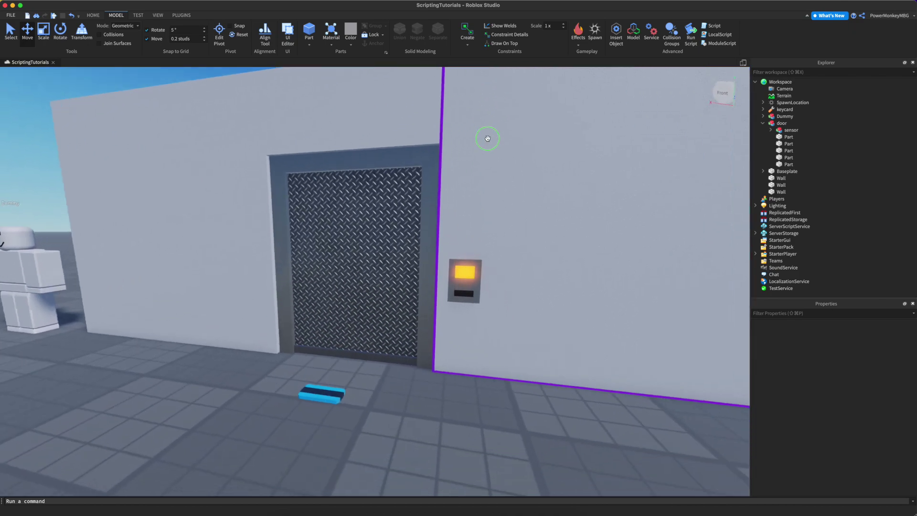
key("w")
right_click_drag(487, 139, 488, 138)
key("s")
key("s")
right_click_drag(356, 301, 357, 299)
key("w")
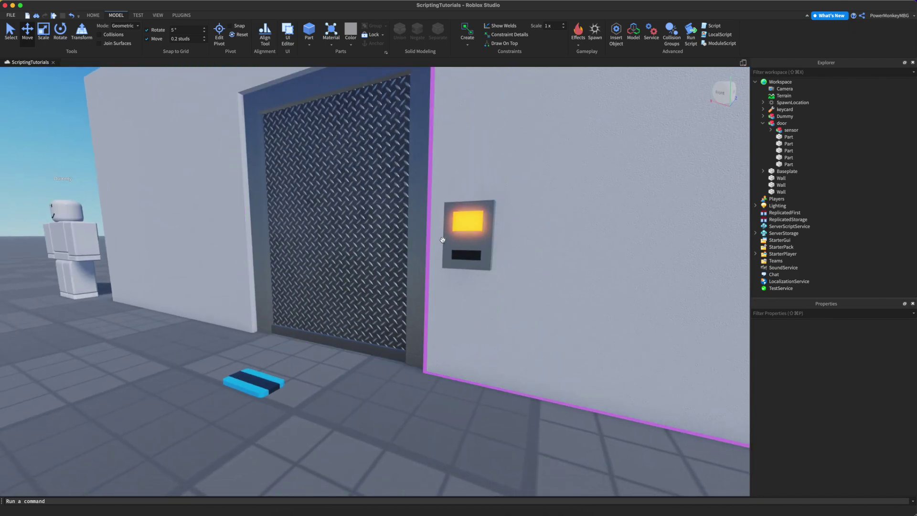
Insert a ProximityPrompt into the sensor model.
left_click(791, 130)
key("f")
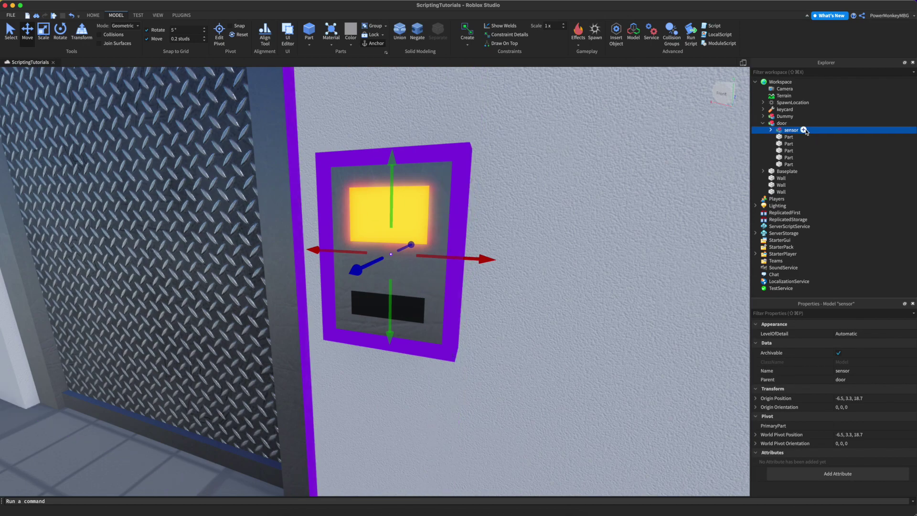
left_click(803, 130)
type("prox")
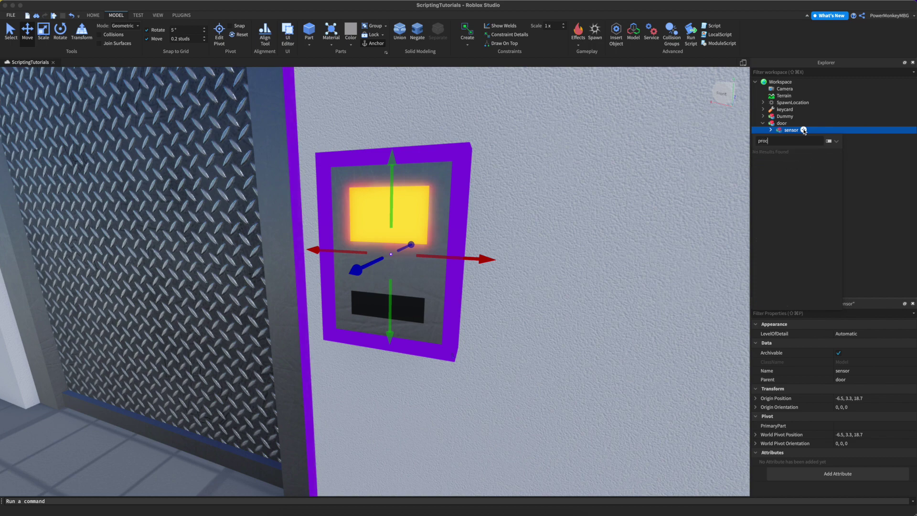
key("Return")
left_click(833, 137)
Set the ProximityPrompt's ActionText to Slide Keycard and its ObjectText to Door.
key("s")
right_click_drag(456, 259, 436, 259)
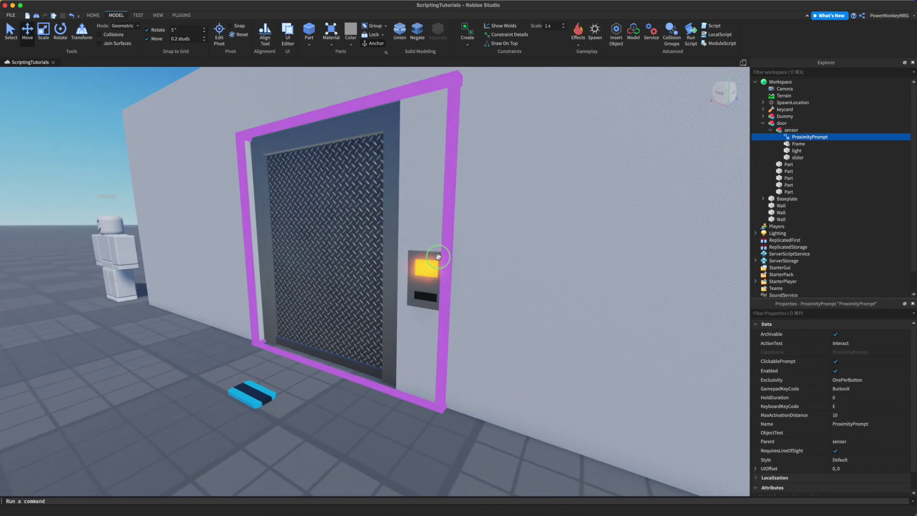
key("w")
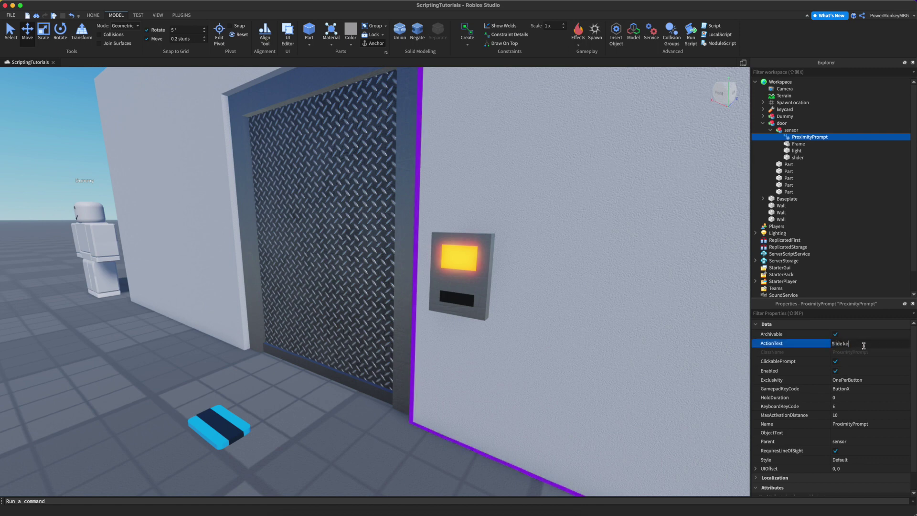
type("d")
key("Return")
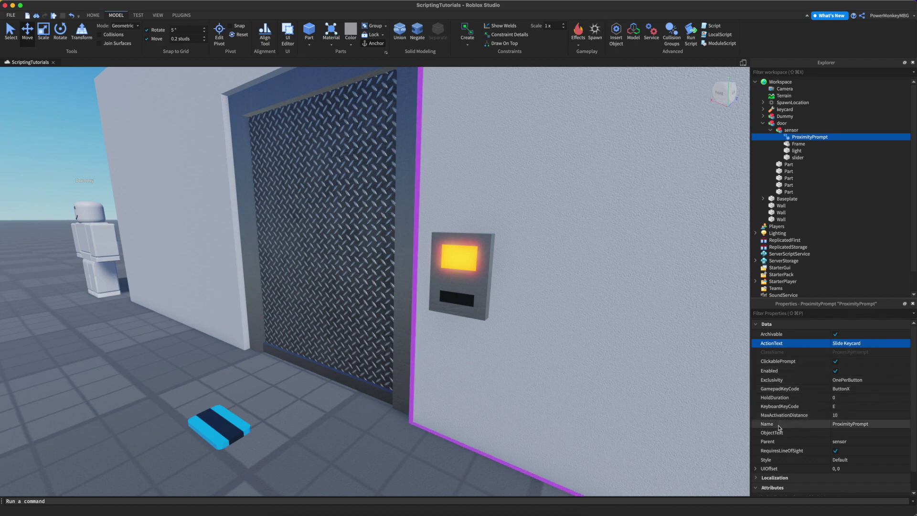
left_click(857, 432)
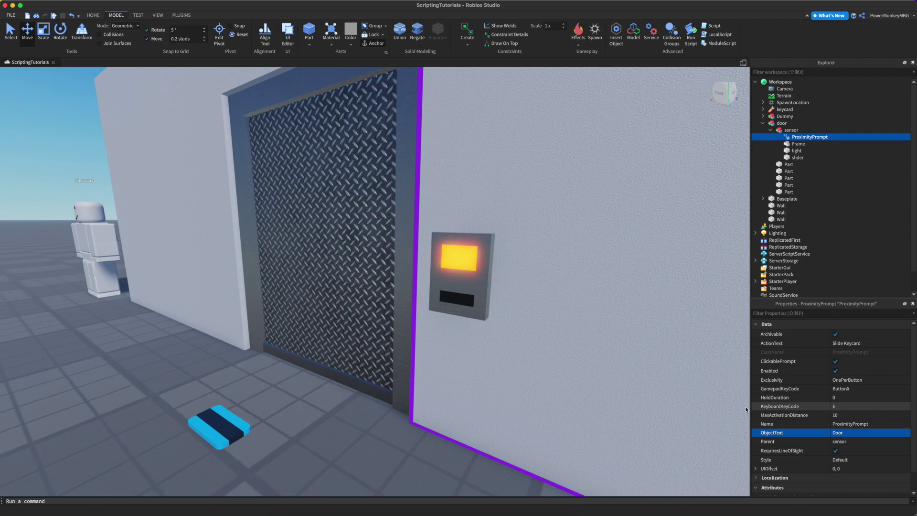
scroll(562, 377, "down", 10)
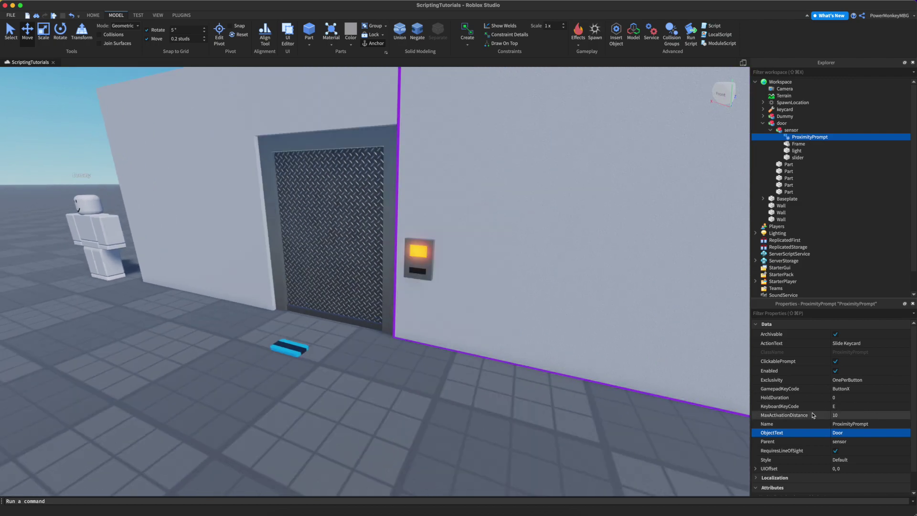
right_click_drag(511, 342, 512, 342)
scroll(511, 342, "up", 4)
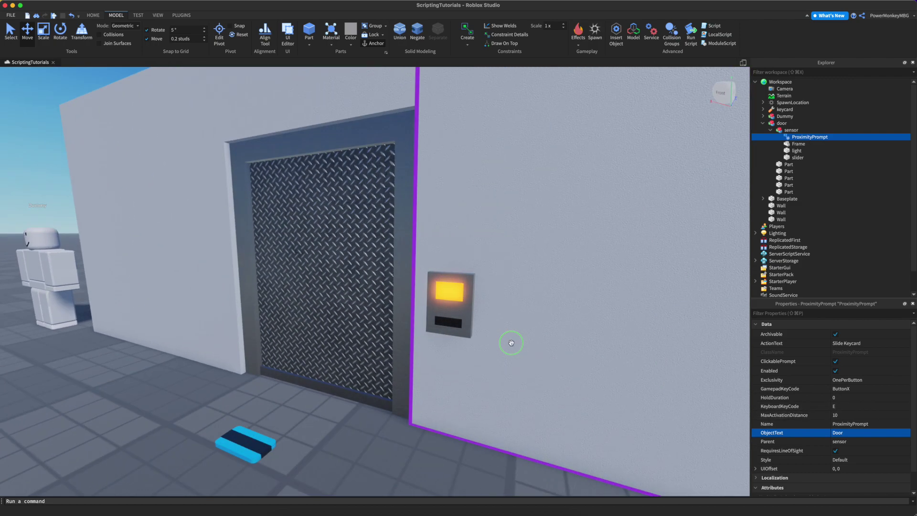
Group the diamond-plate door panel and the metal strip along its bottom edge into a model.
scroll(511, 342, "down", 3)
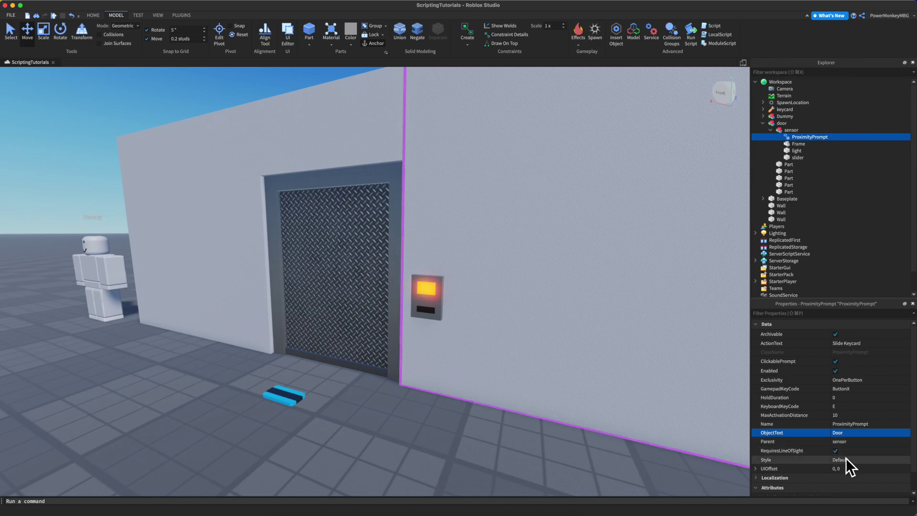
right_click_drag(517, 335, 518, 334)
scroll(518, 334, "up", 4)
scroll(517, 334, "down", 4)
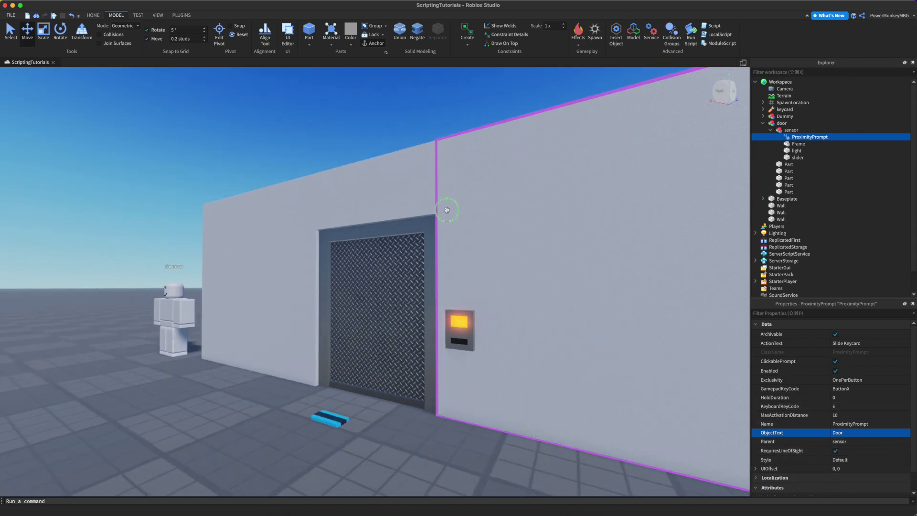
right_click_drag(449, 209, 718, 138)
left_click(413, 231)
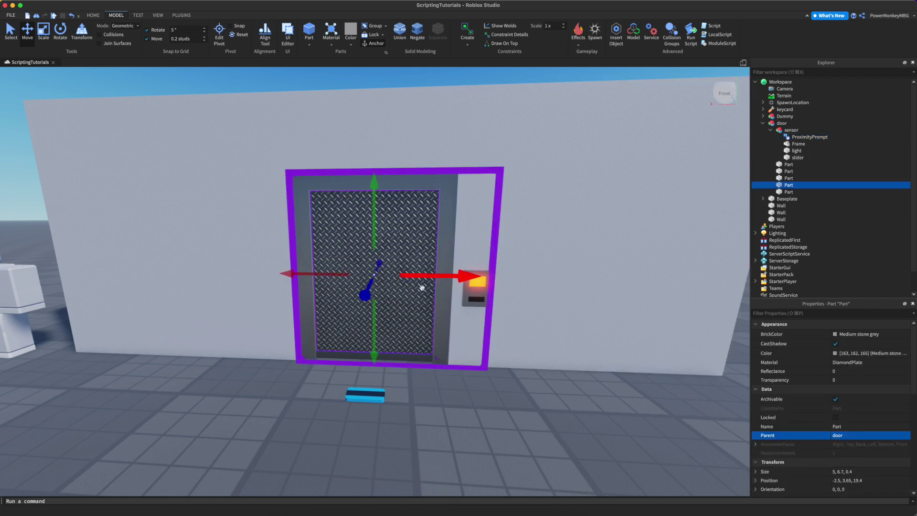
left_click(411, 359, "shift")
key("super+g")
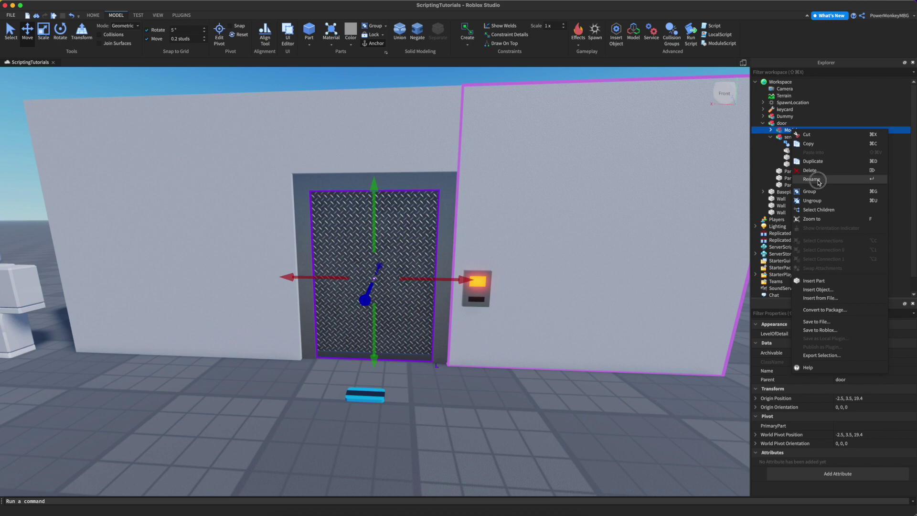
Name the new panel-and-strip model door and rename its parent model as doorPackage.
type("Door")
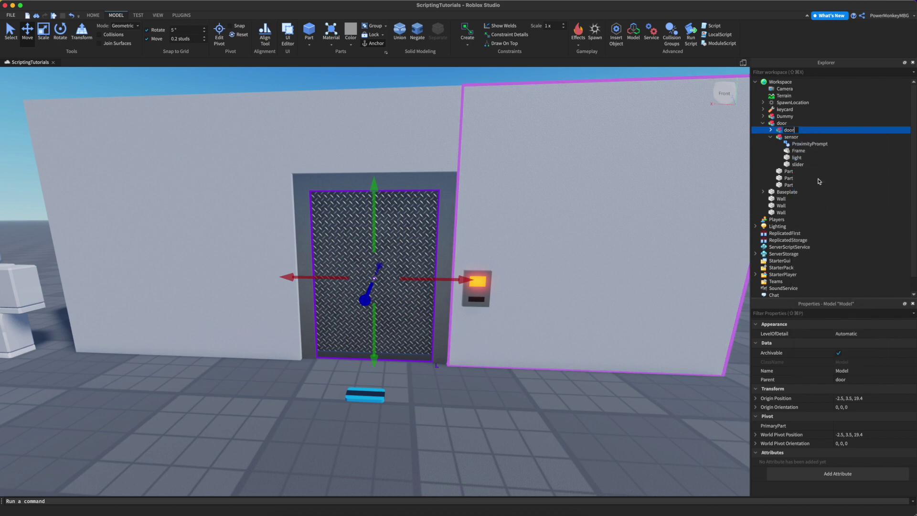
key("Up")
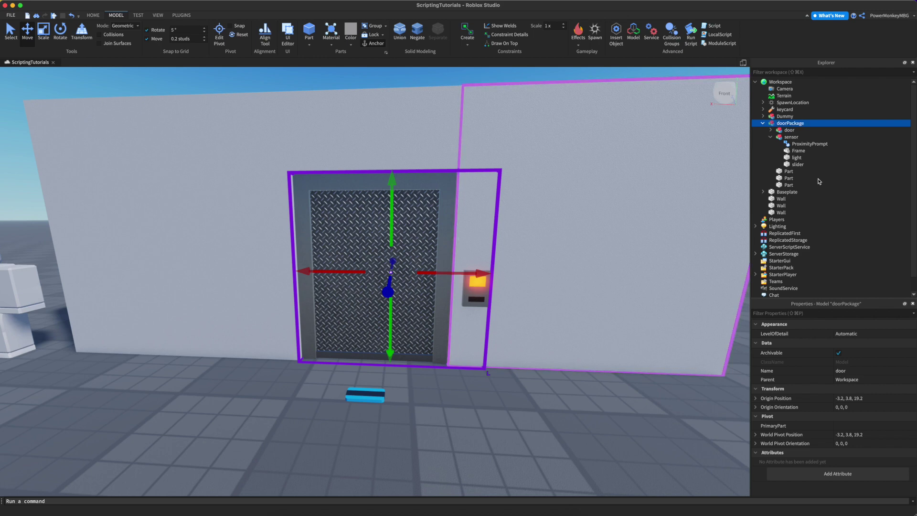
Rename the diamond-plate part in the door model as Frame and the metal bottom strip as Border.
left_click(780, 131)
left_click(770, 131)
left_click(793, 138)
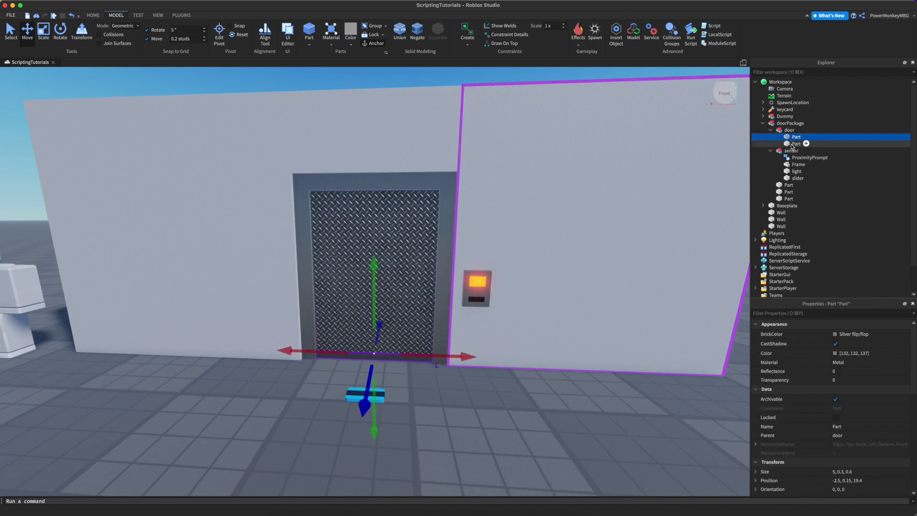
left_click(795, 143)
right_click(796, 143)
left_click(823, 193)
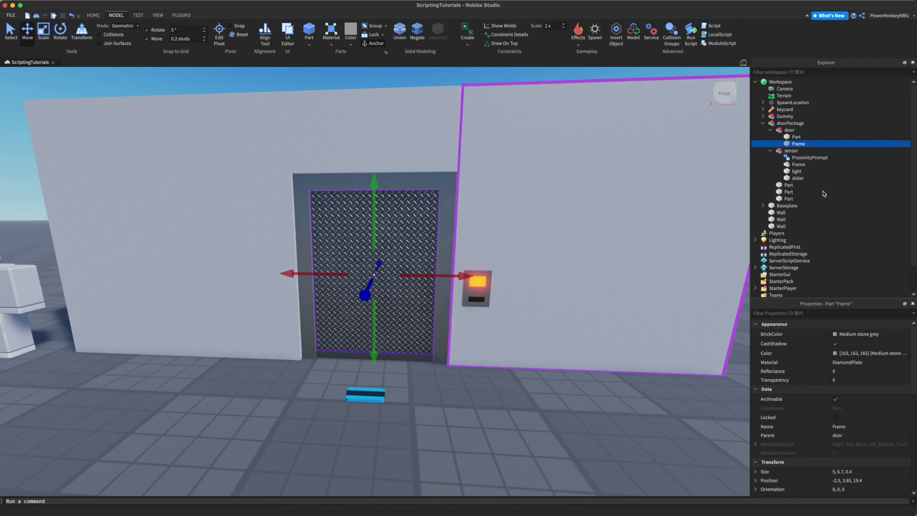
key("Up")
key("Return")
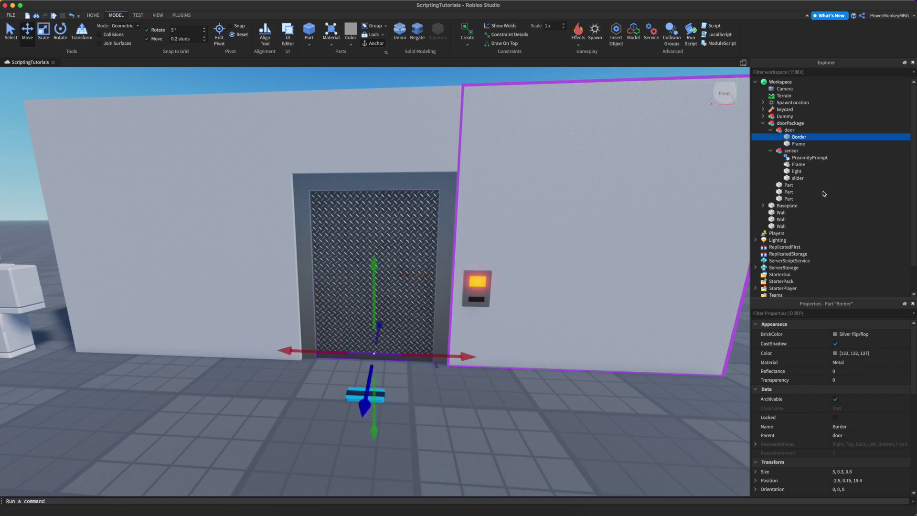
Insert a WeldConstraint into the door's Frame part and set its Part0 to Frame.
left_click(810, 144)
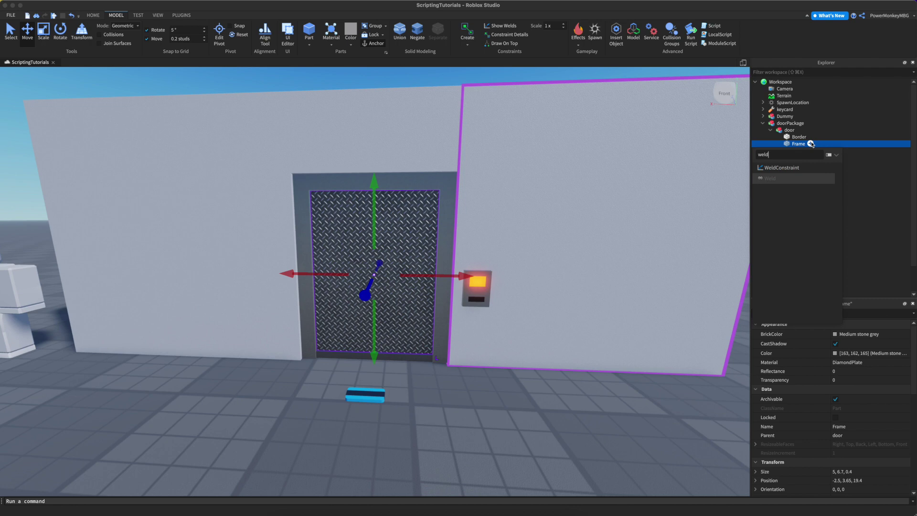
key("Return")
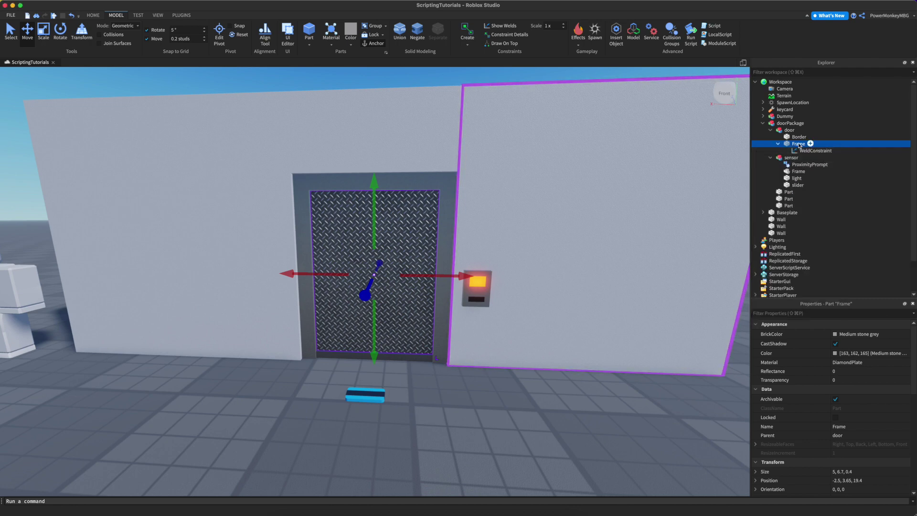
key("Up")
left_click(814, 150)
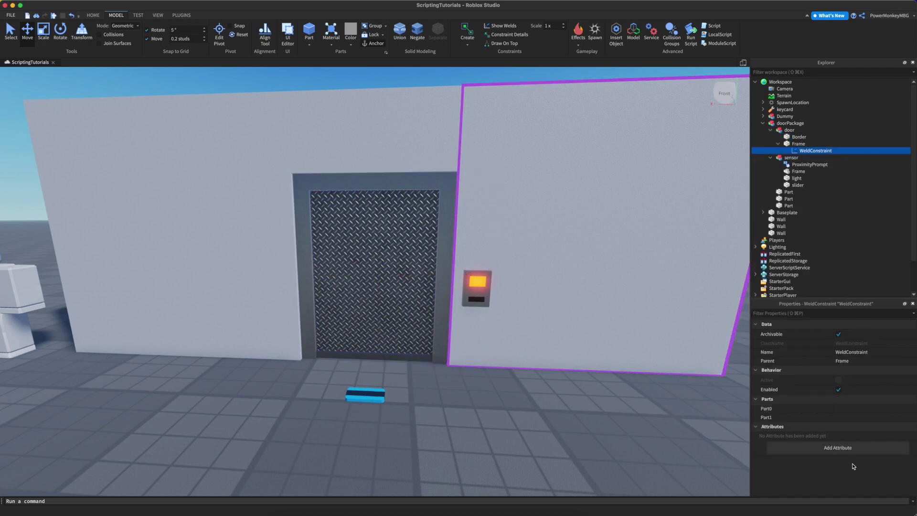
left_click(856, 411)
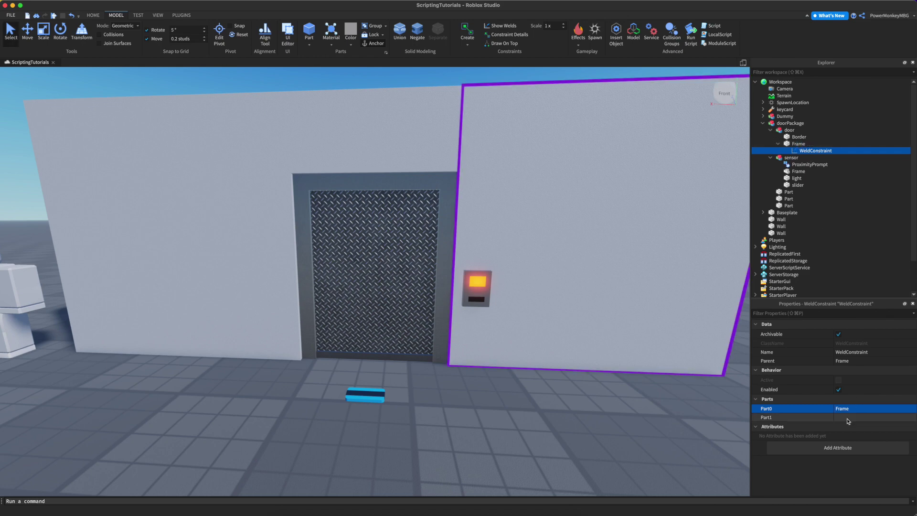